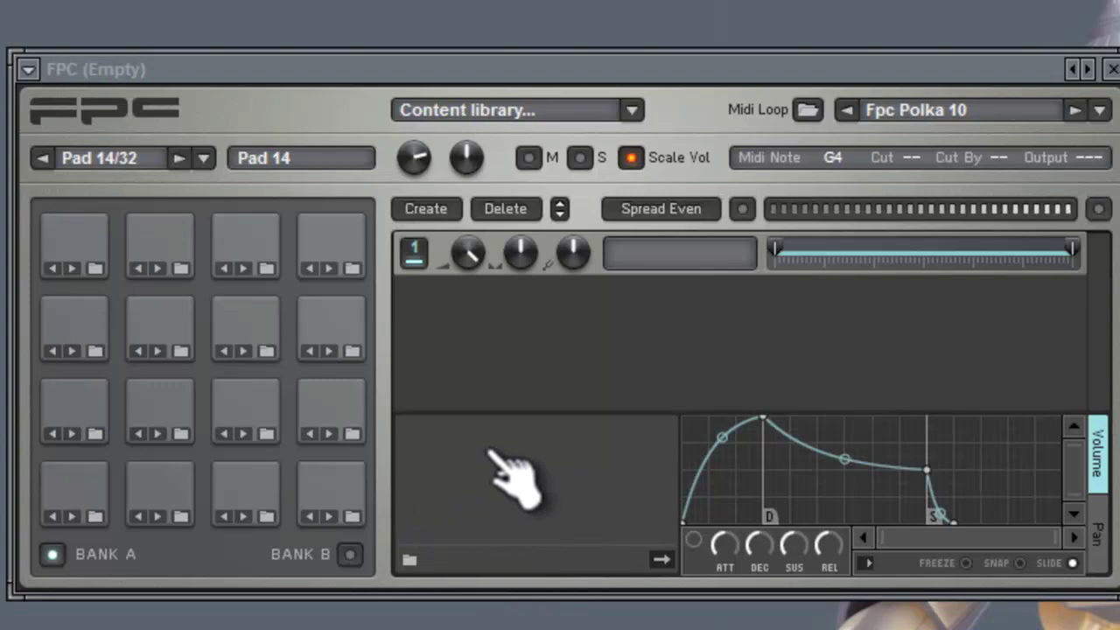
Play each FPC pad to check its number and MIDI note (pad 5 E3, pad 8 G#3, pad 11 A3)
left_click(85, 245)
left_click(178, 243)
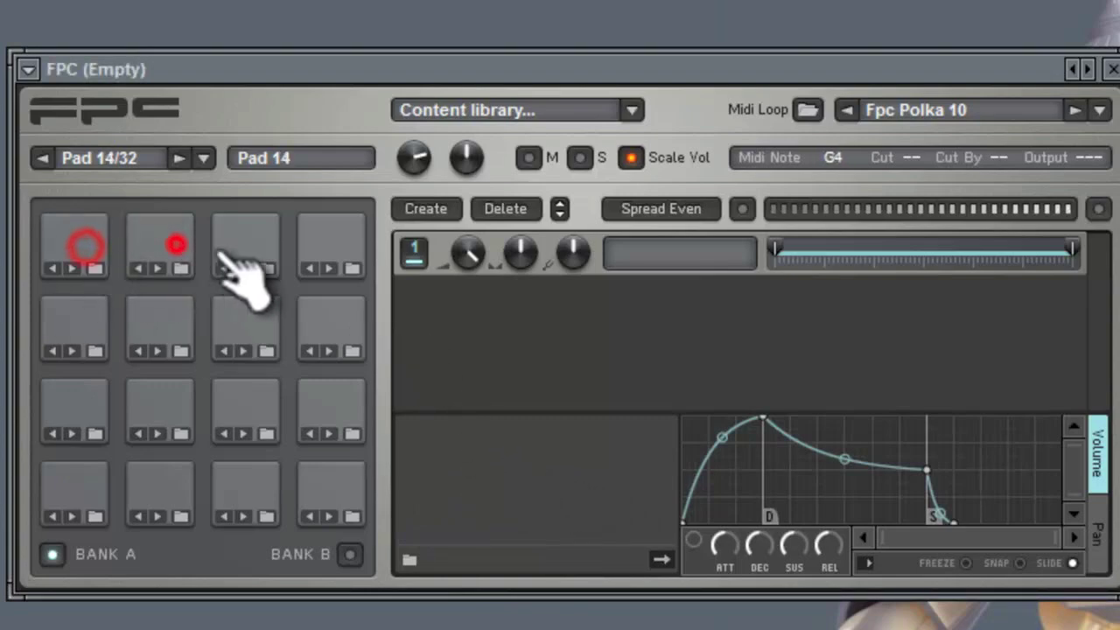
left_click(260, 243)
left_click(340, 240)
left_click(335, 330)
left_click(280, 327)
left_click(208, 333)
left_click(120, 320)
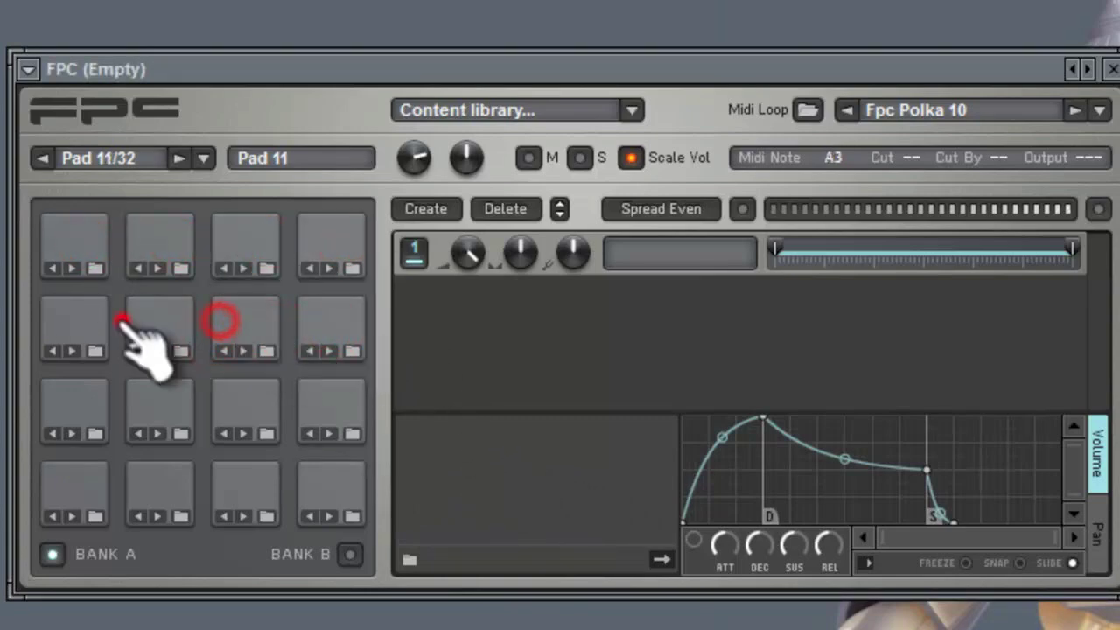
left_click(79, 318)
left_click(91, 400)
left_click(175, 406)
left_click(253, 400)
left_click(334, 400)
left_click(332, 481)
left_click(220, 482)
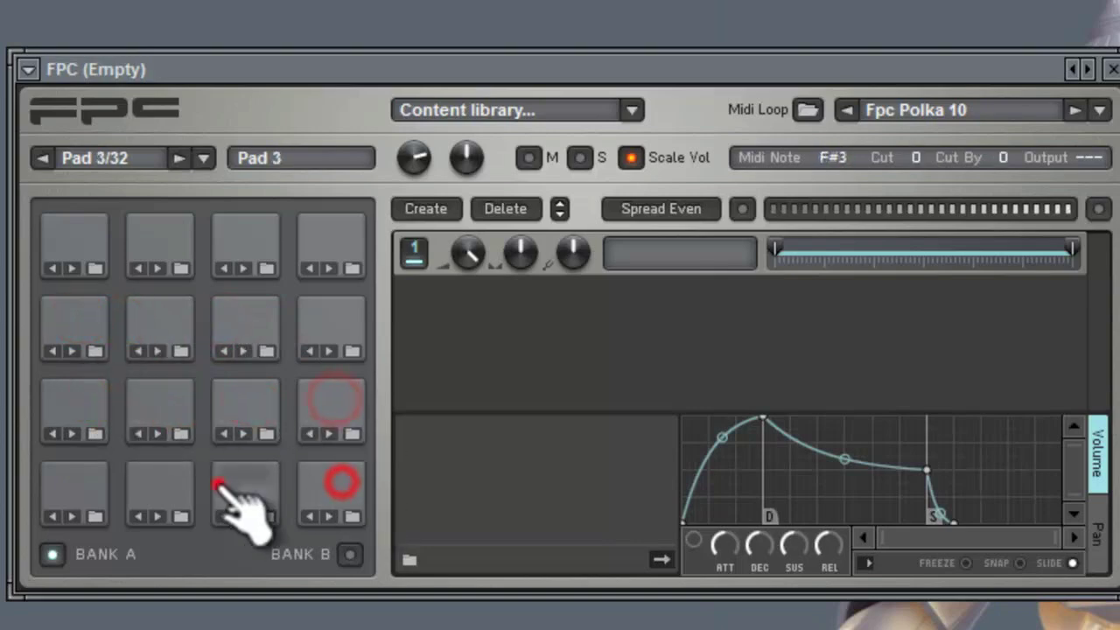
left_click(132, 480)
left_click(55, 488)
left_click(181, 482)
left_click(249, 486)
left_click(325, 470)
left_click(300, 382)
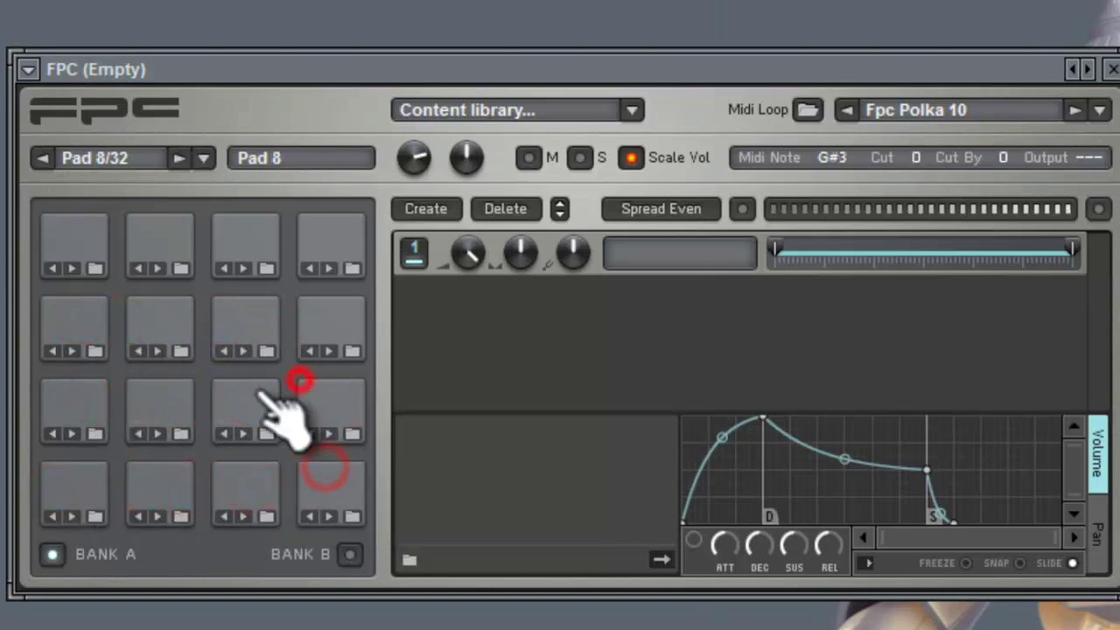
left_click(233, 393)
left_click(140, 385)
left_click(79, 399)
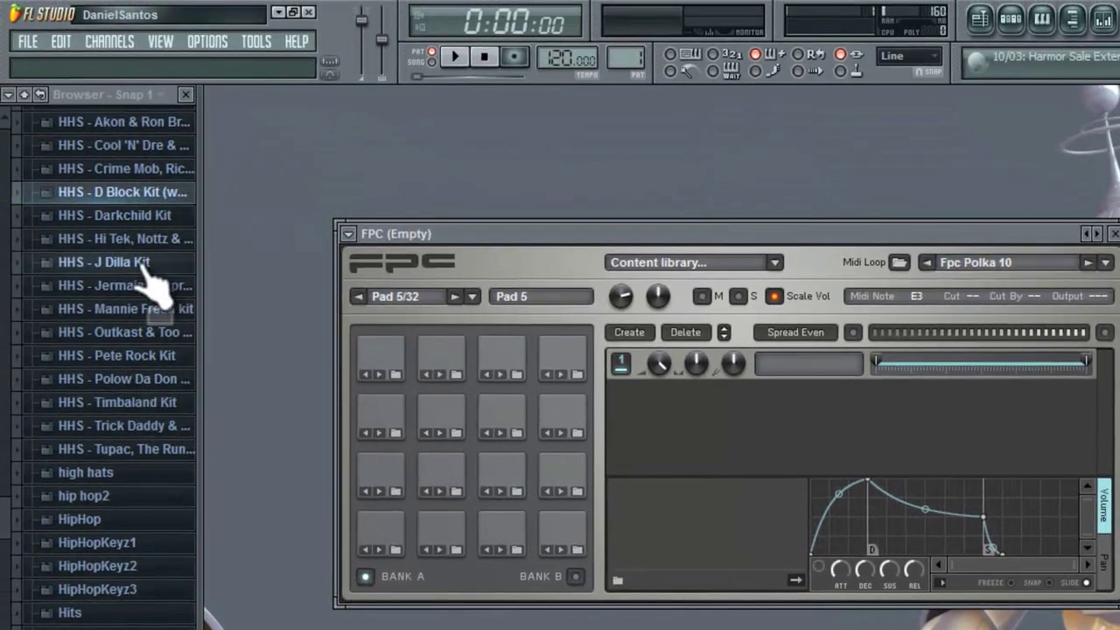
Open the J Dilla Kit's Kickz folder and preview Kick (1), Kick (3) and Kick (7)
left_click(140, 261)
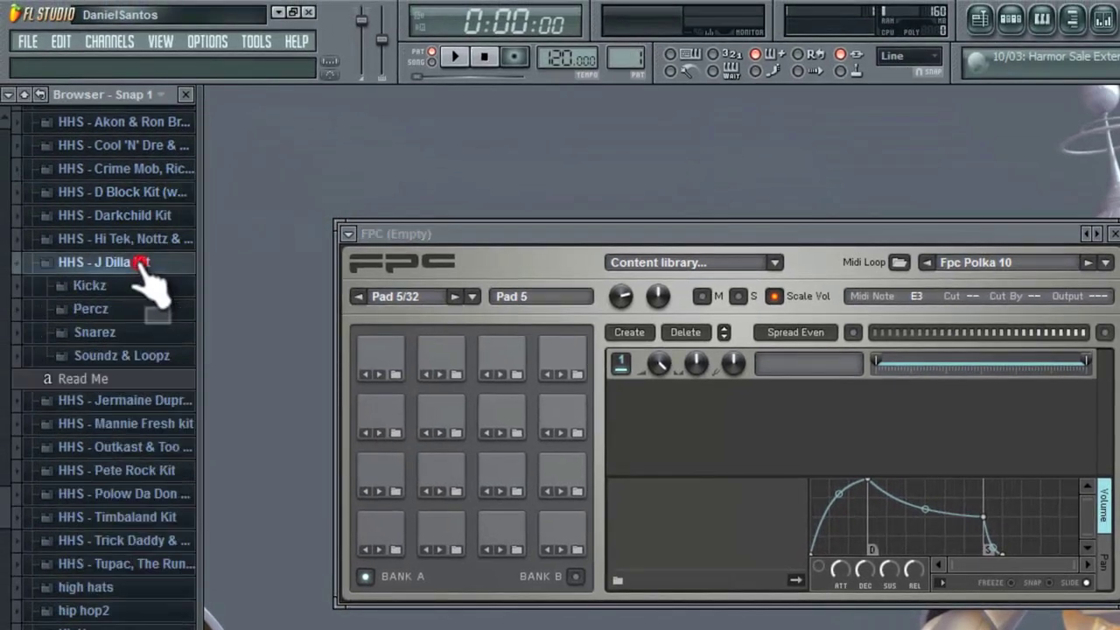
left_click(121, 286)
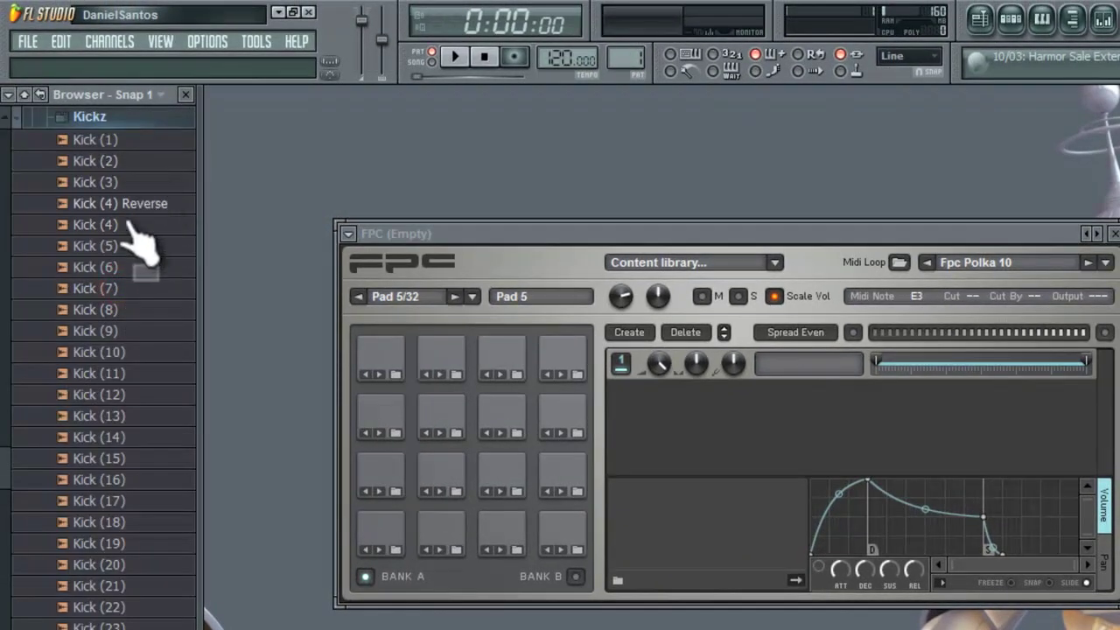
left_click(127, 142)
left_click(129, 179)
left_click(130, 288)
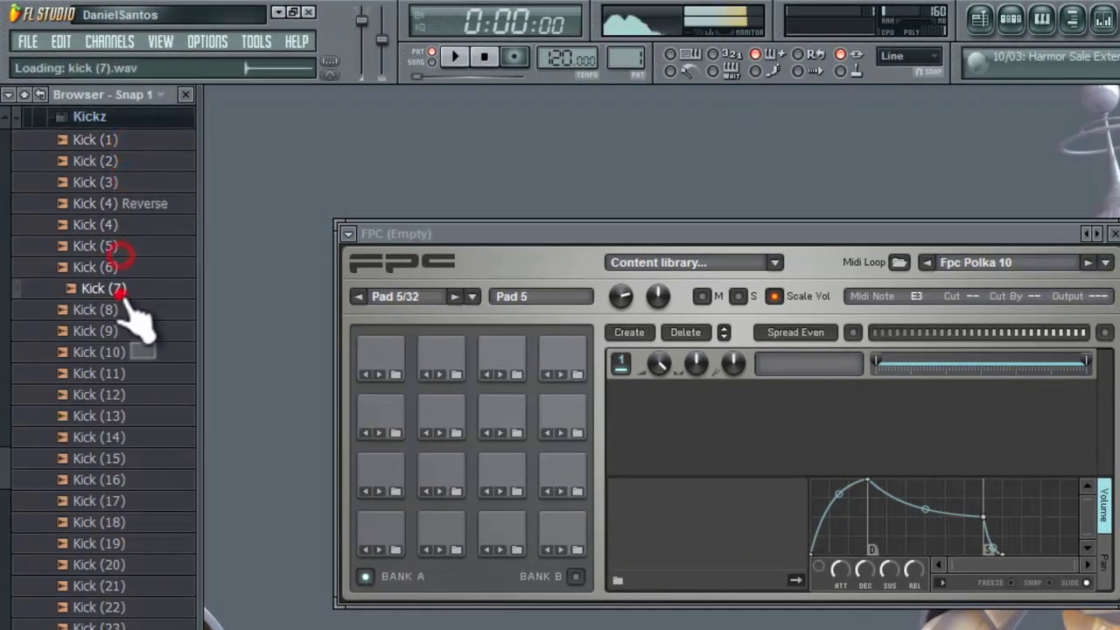
Load Kick (7), Kick (8), Kick (14) and Kick (15) onto pads 1–4 and play each to test
left_click_drag(130, 288, 379, 531)
left_click_drag(140, 310, 442, 534)
left_click_drag(167, 440, 503, 538)
left_click_drag(114, 457, 562, 532)
left_click(380, 532)
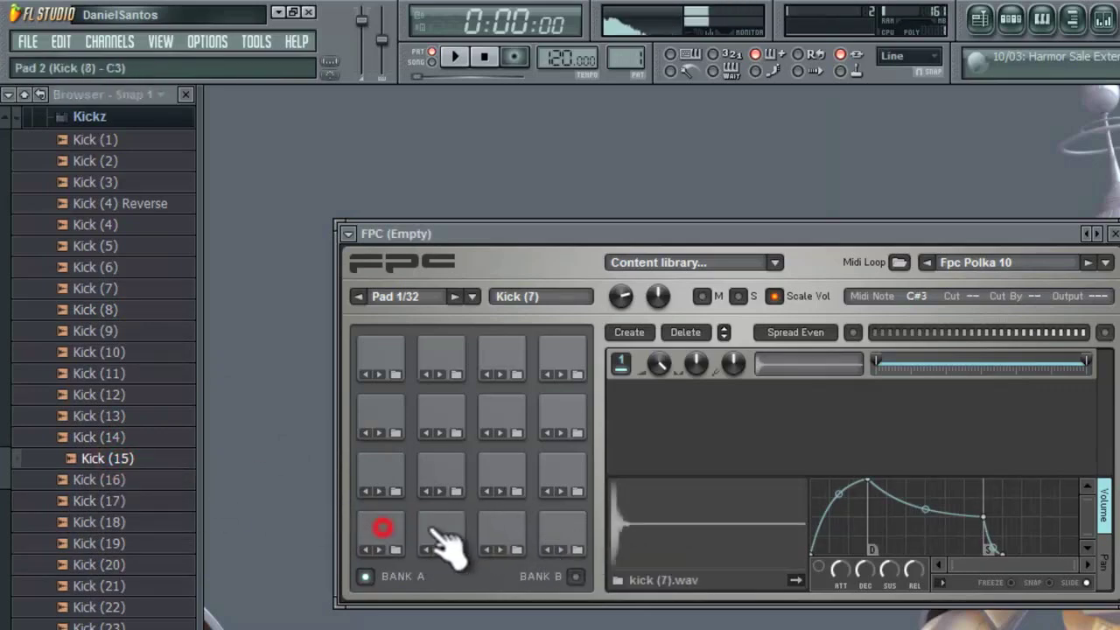
left_click(442, 534)
left_click(500, 533)
left_click(560, 533)
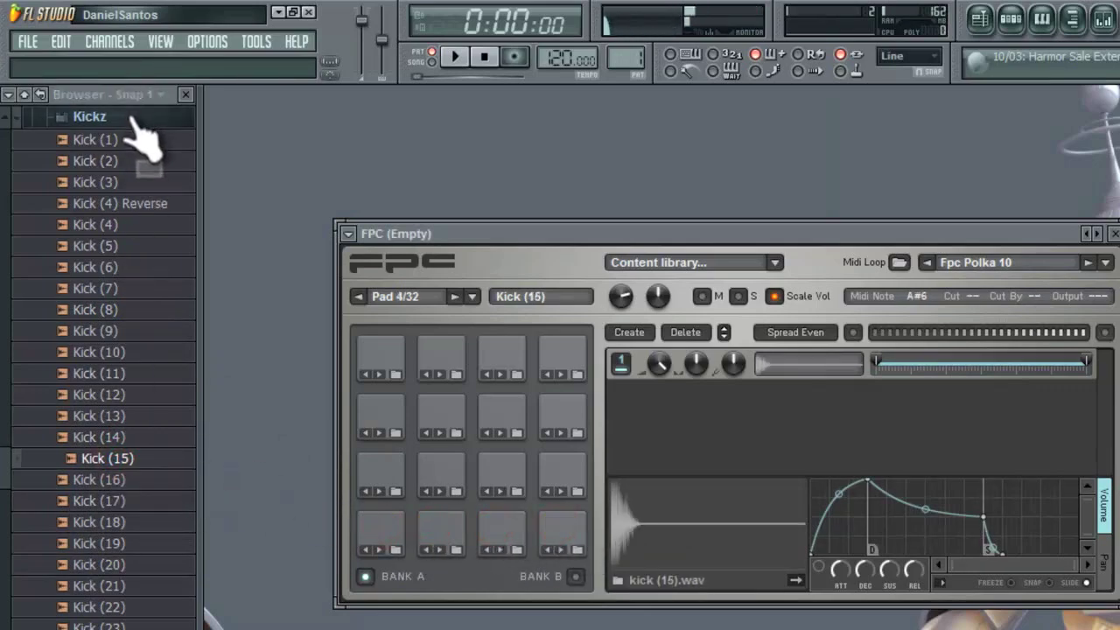
left_click(160, 115)
Preview snares in the Snarez folder and put Snare (2) on pad 5
scroll(175, 350, "up", 3)
left_click(113, 287)
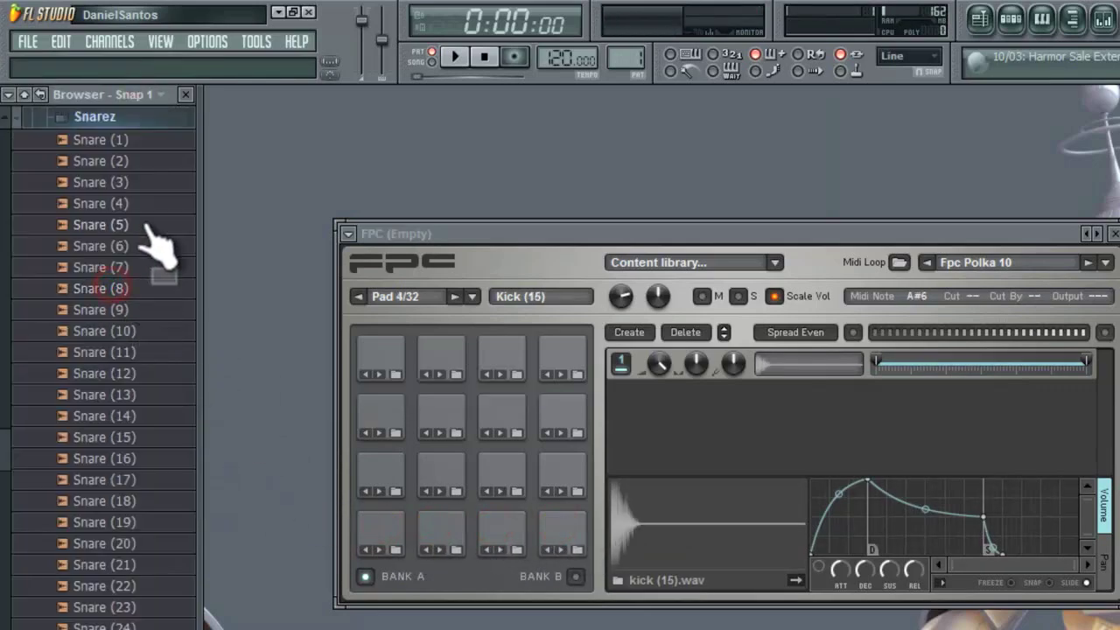
left_click(149, 141)
left_click(145, 163)
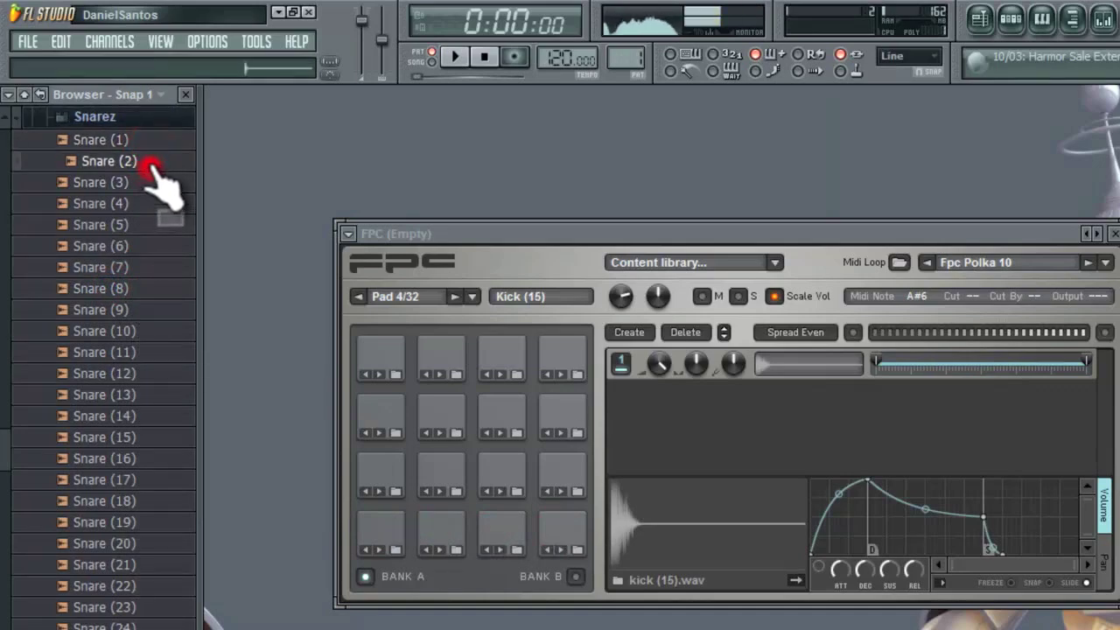
left_click_drag(155, 171, 398, 479)
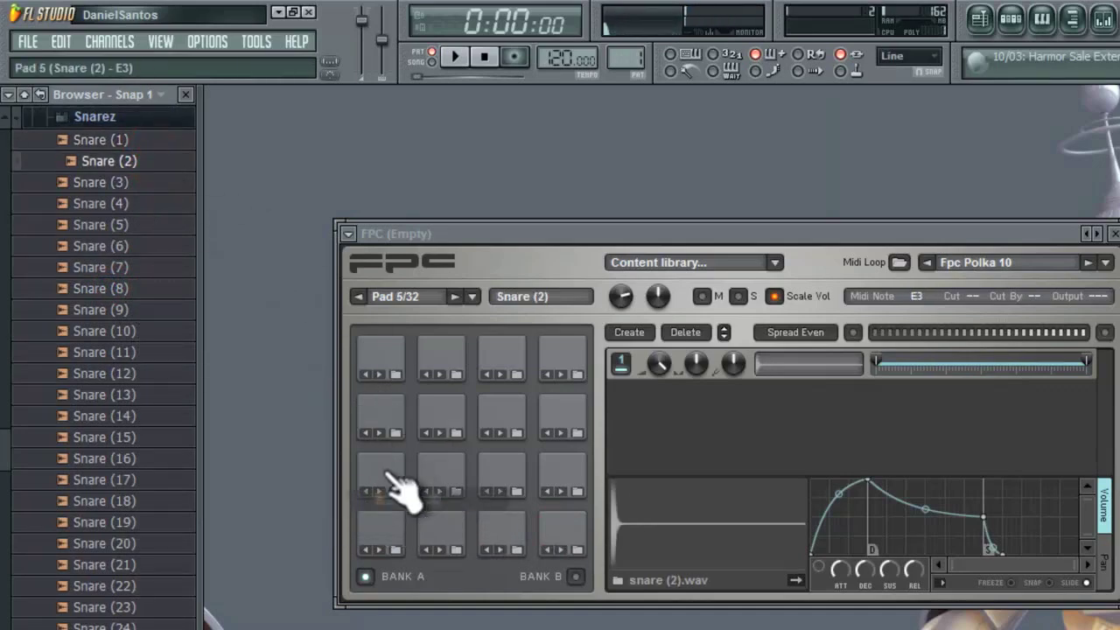
Preview more snares, layer Snare (3) onto pad 5, and play pad 5 to hear both layers
left_click(150, 183)
left_click(149, 204)
left_click(147, 225)
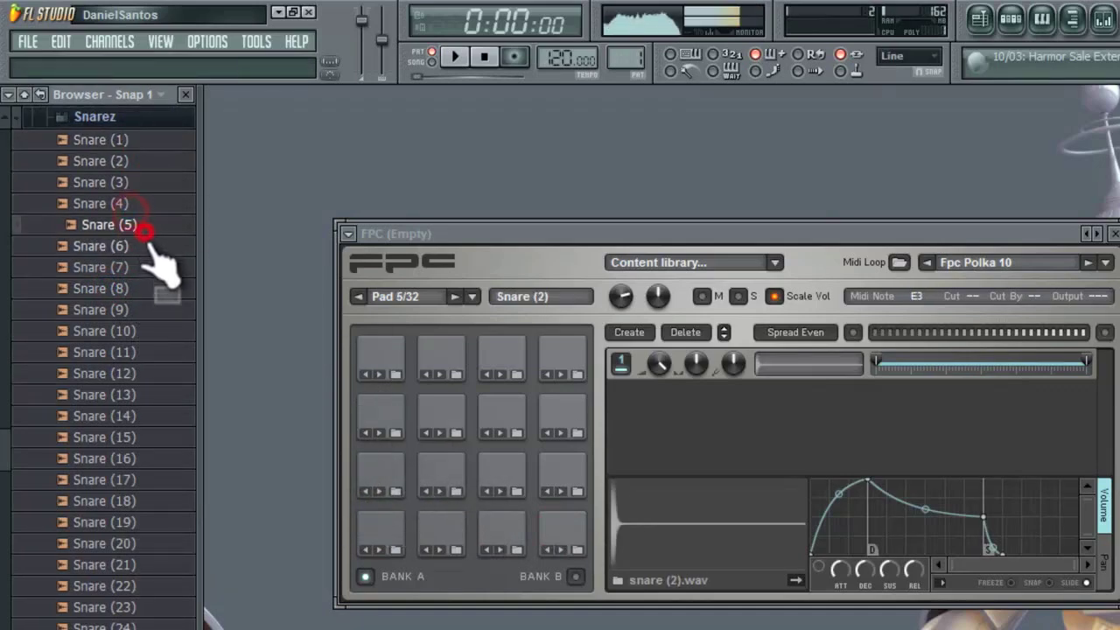
left_click(147, 247)
left_click(149, 267)
left_click(149, 286)
left_click_drag(150, 362, 150, 458)
left_click(150, 458)
left_click_drag(147, 182, 398, 492)
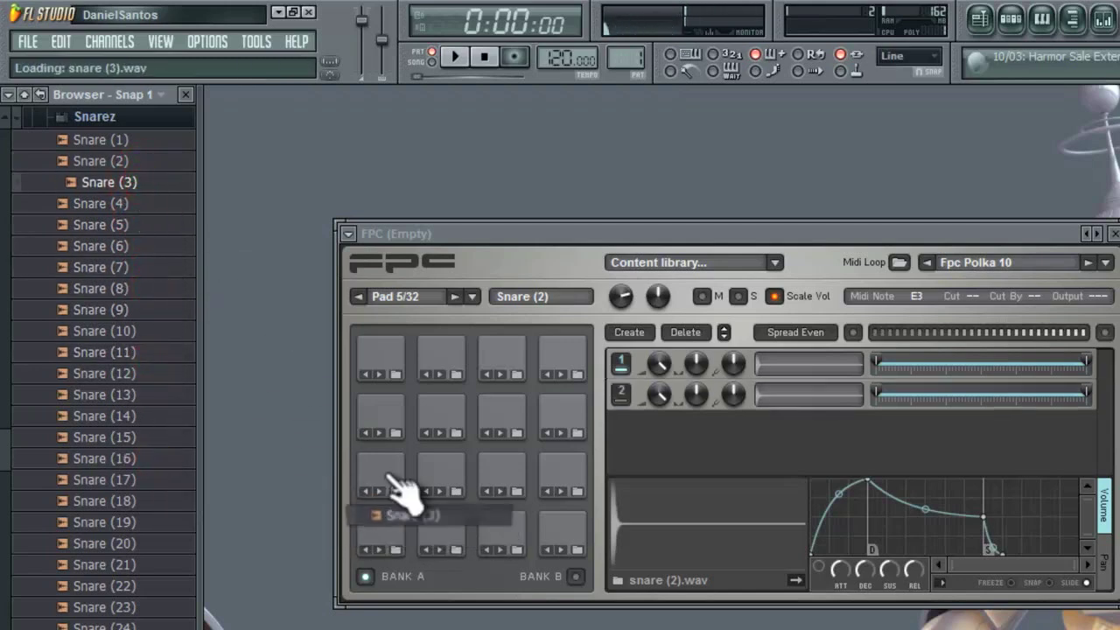
left_click(392, 476)
left_click(389, 475)
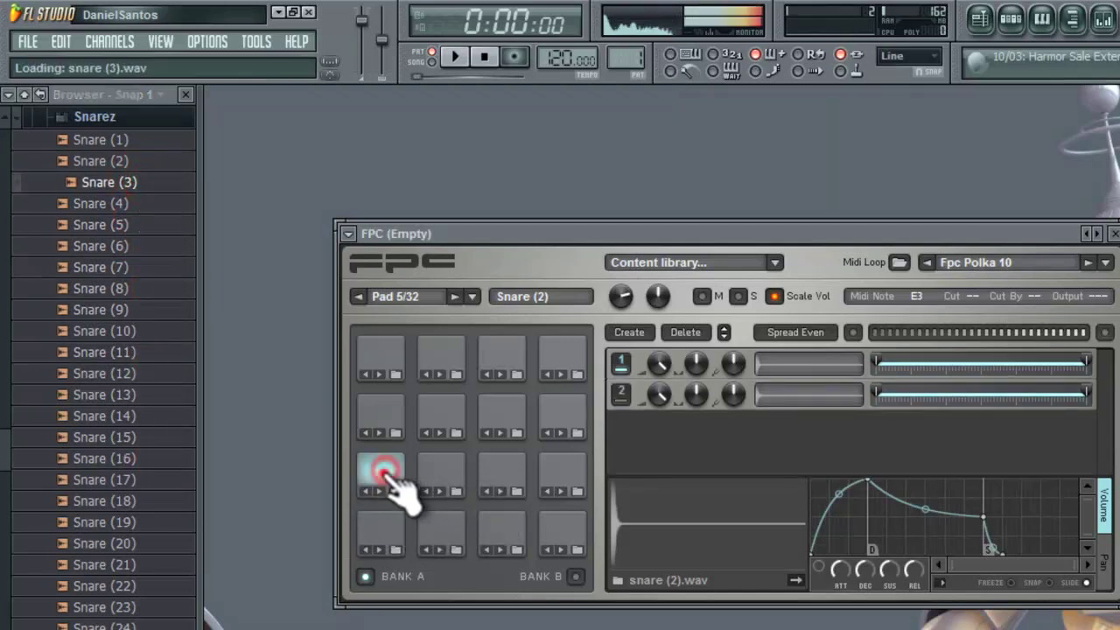
Load Snare (4)–(6) onto pads 6–8 and Percz Hit (1)–(4) onto pads 9–12
left_click_drag(154, 203, 455, 481)
left_click_drag(112, 226, 501, 473)
left_click_drag(132, 246, 570, 481)
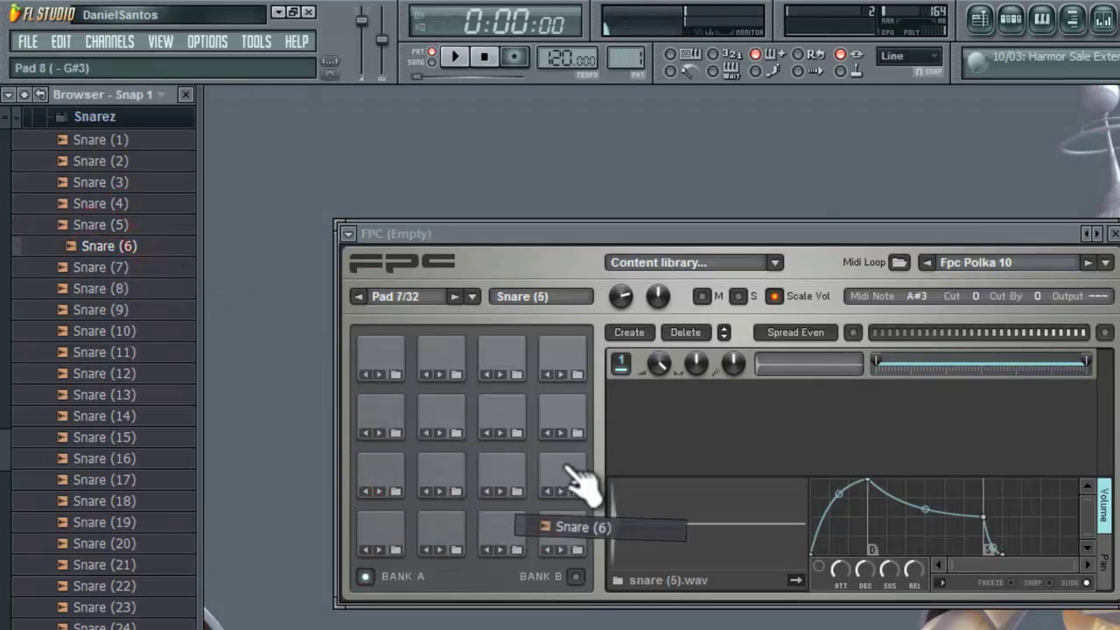
left_click_drag(109, 182, 381, 420)
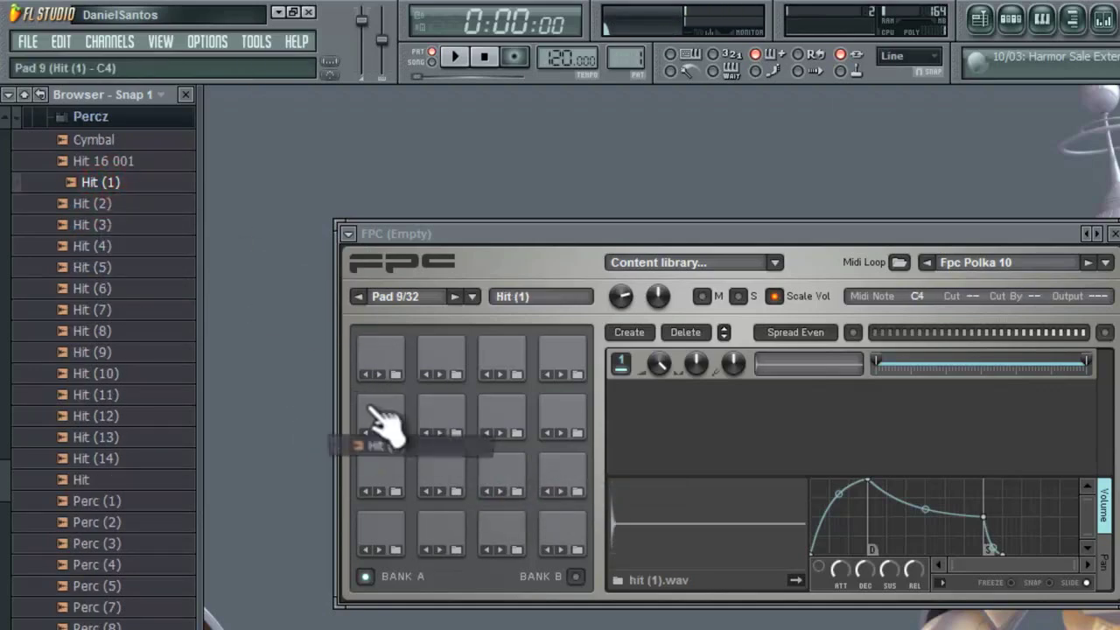
left_click_drag(97, 203, 442, 412)
left_click_drag(88, 225, 507, 416)
left_click_drag(97, 246, 551, 420)
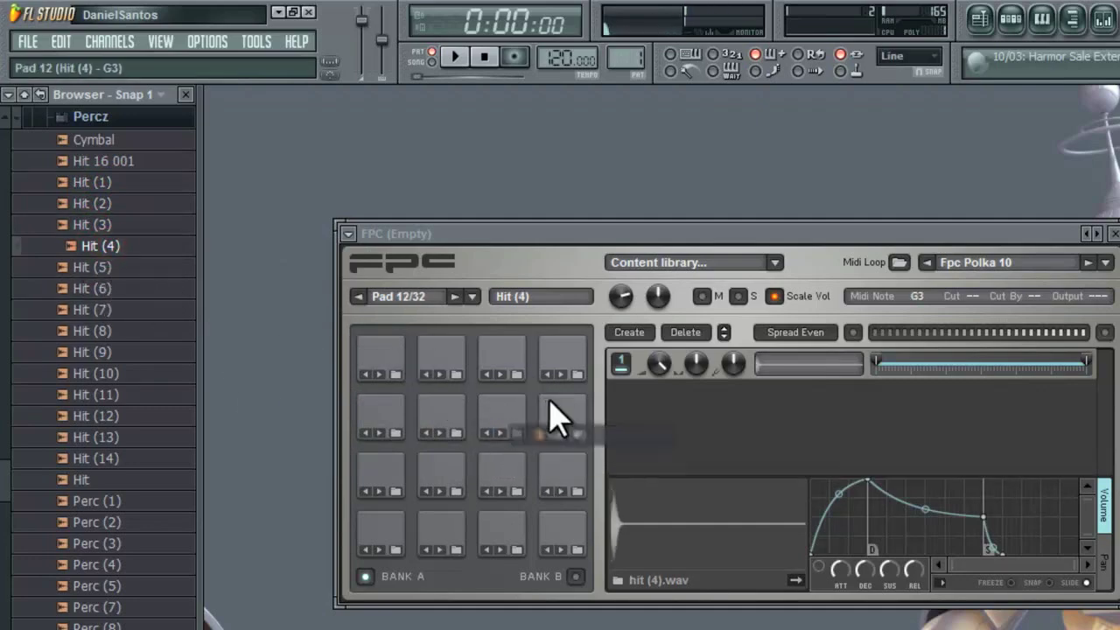
left_click(118, 116)
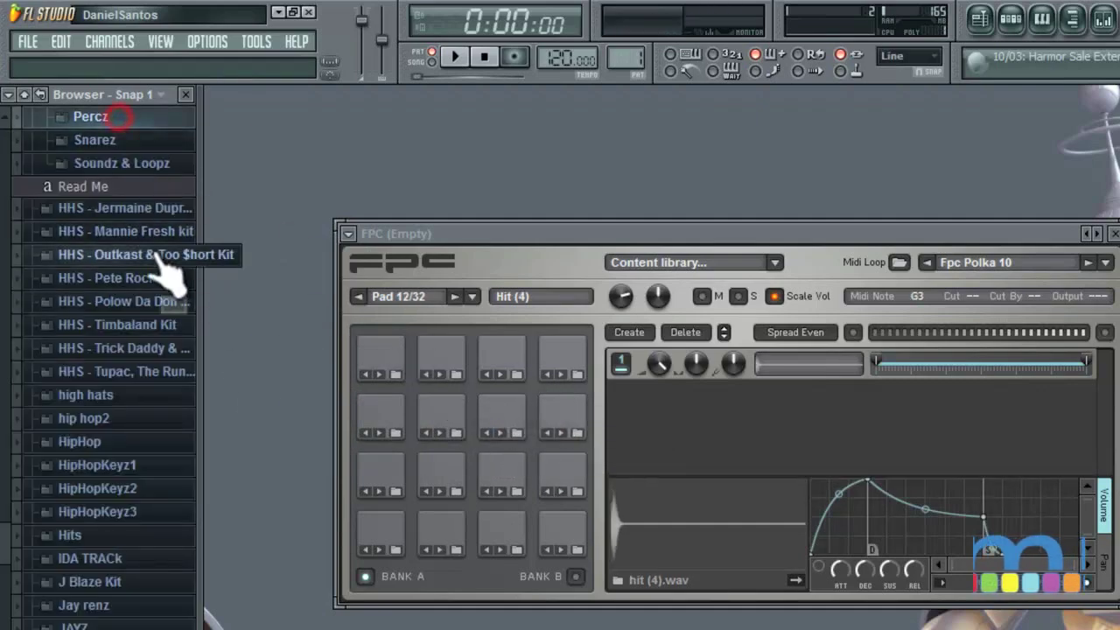
Open the Soundz & Loopz folder and preview Loop (1), (2), (4), (7), (9), Sound (1) and Sound (3)
scroll(163, 223, "up", 3)
left_click(153, 227)
left_click(120, 250)
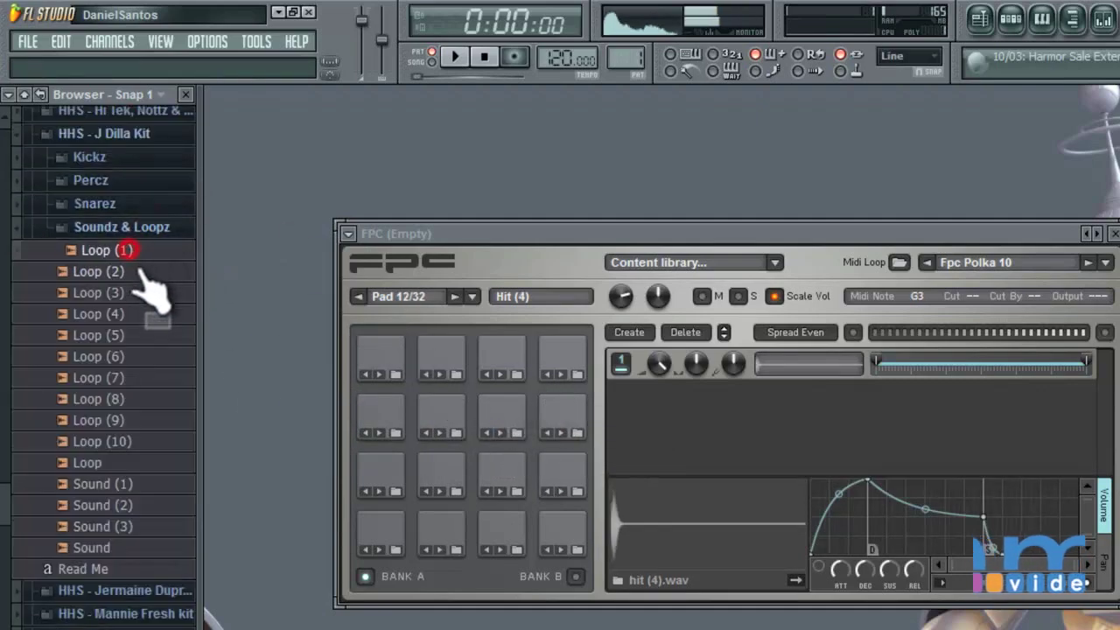
left_click(123, 271)
left_click(140, 312)
left_click(121, 378)
left_click(121, 420)
left_click_drag(114, 453, 149, 493)
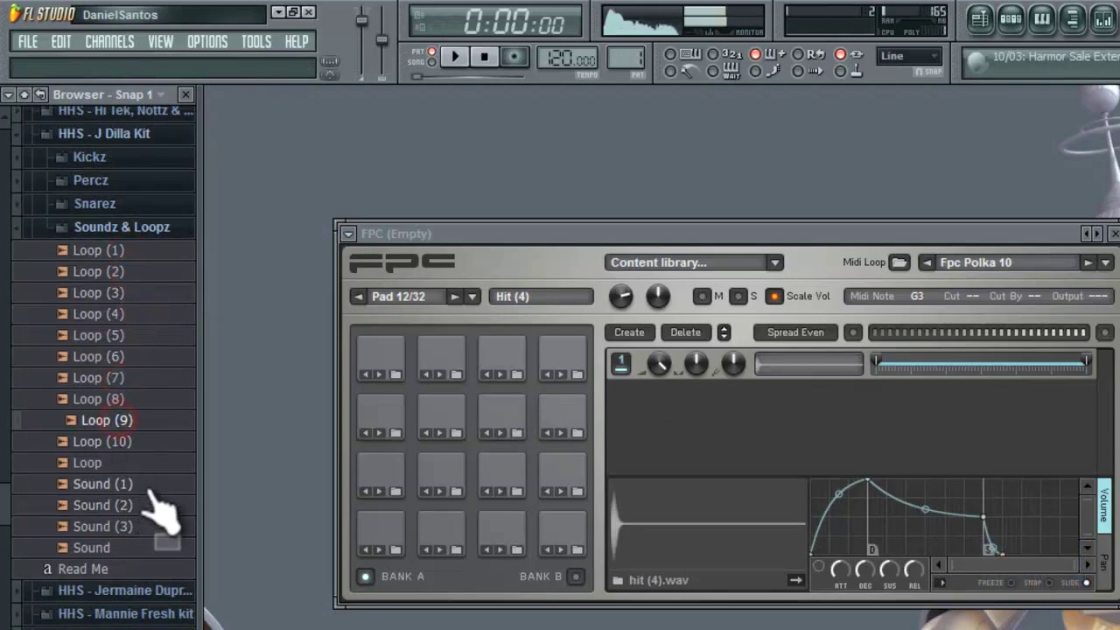
left_click(143, 484)
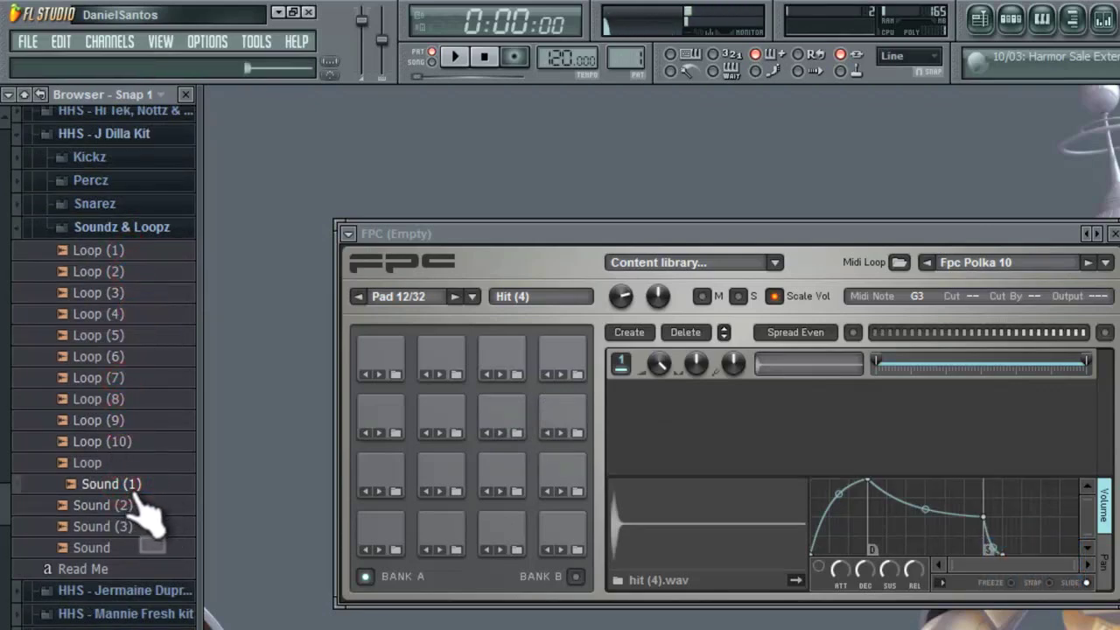
left_click(133, 526)
Put Sound (3), Sound (2), Sound (1) and Sound on pads 13–16, then play pad 13
left_click_drag(139, 538, 381, 354)
left_click_drag(160, 505, 442, 368)
left_click_drag(125, 484, 495, 359)
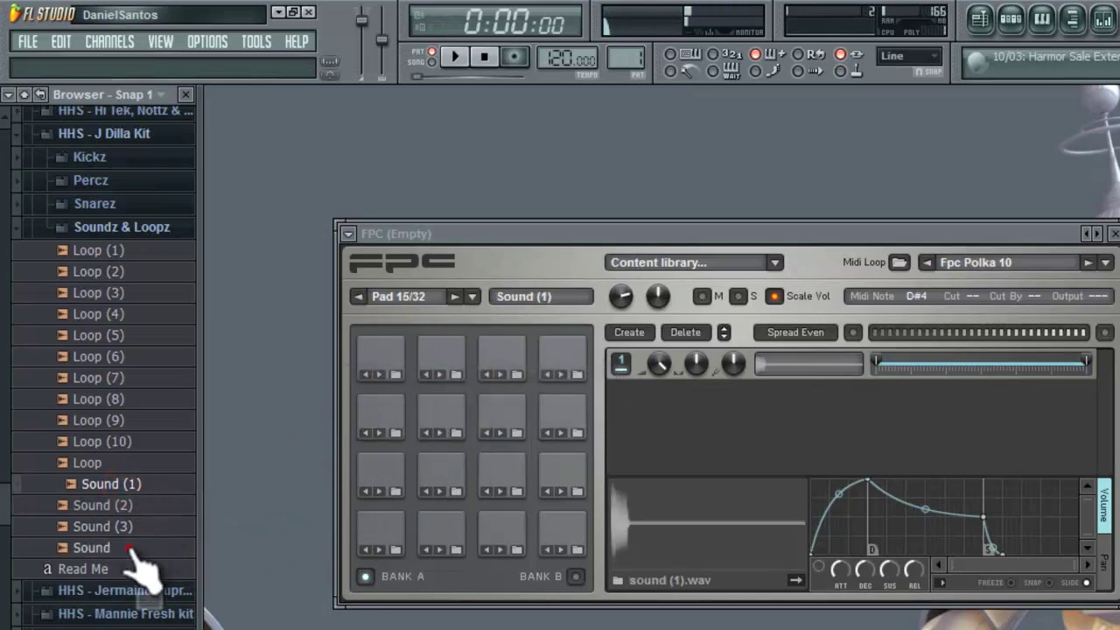
left_click_drag(140, 550, 569, 372)
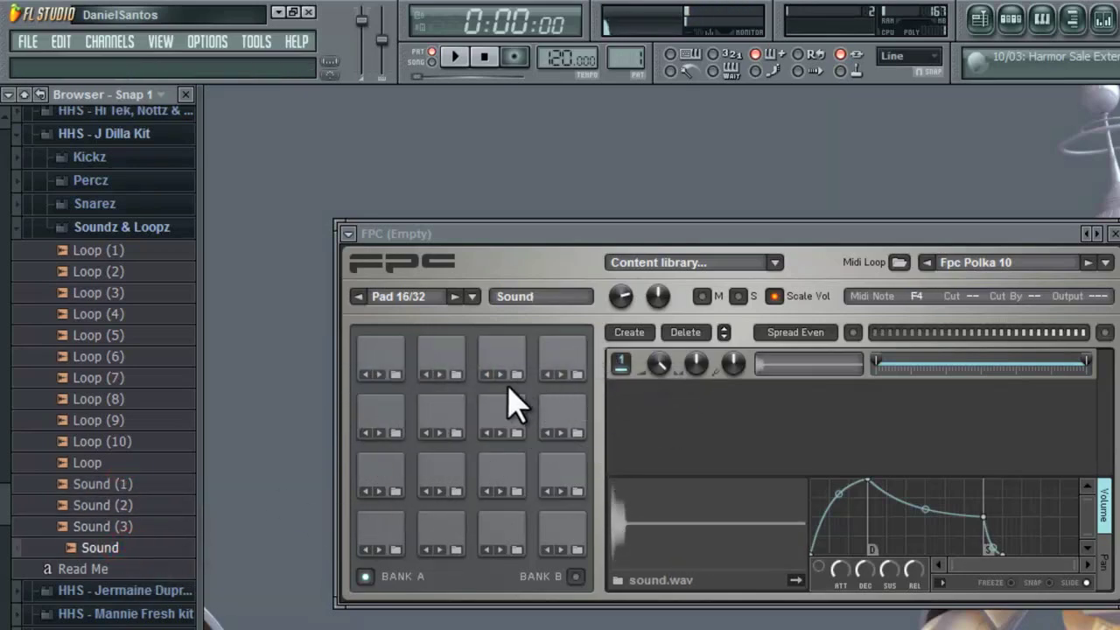
left_click(389, 359)
left_click(442, 357)
left_click(503, 354)
left_click(564, 350)
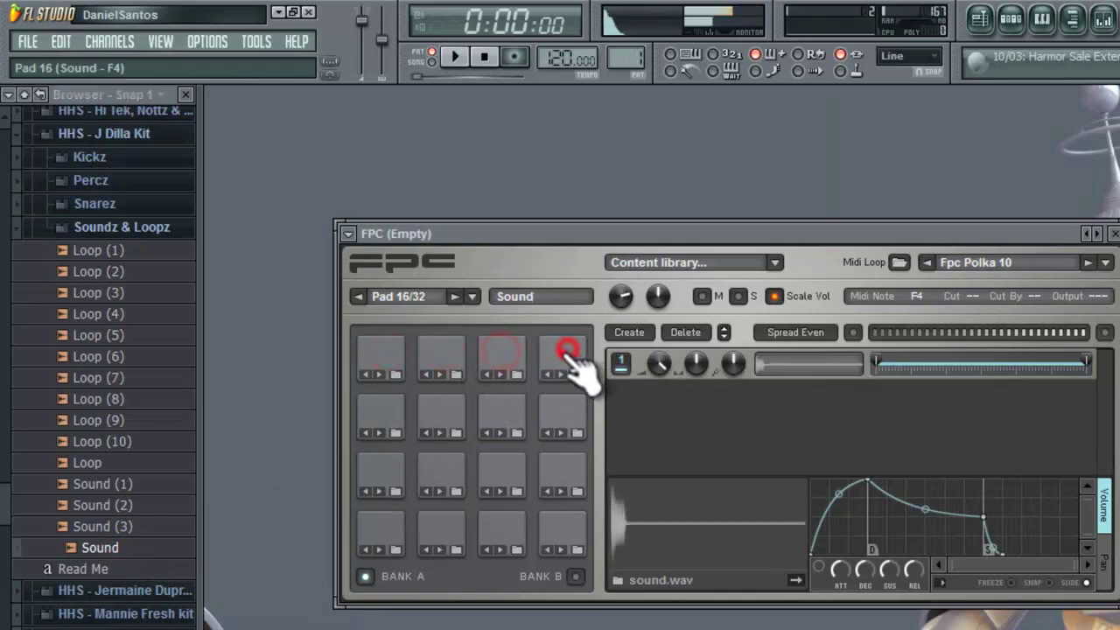
left_click(510, 353)
left_click(438, 357)
left_click(376, 356)
left_click(426, 356)
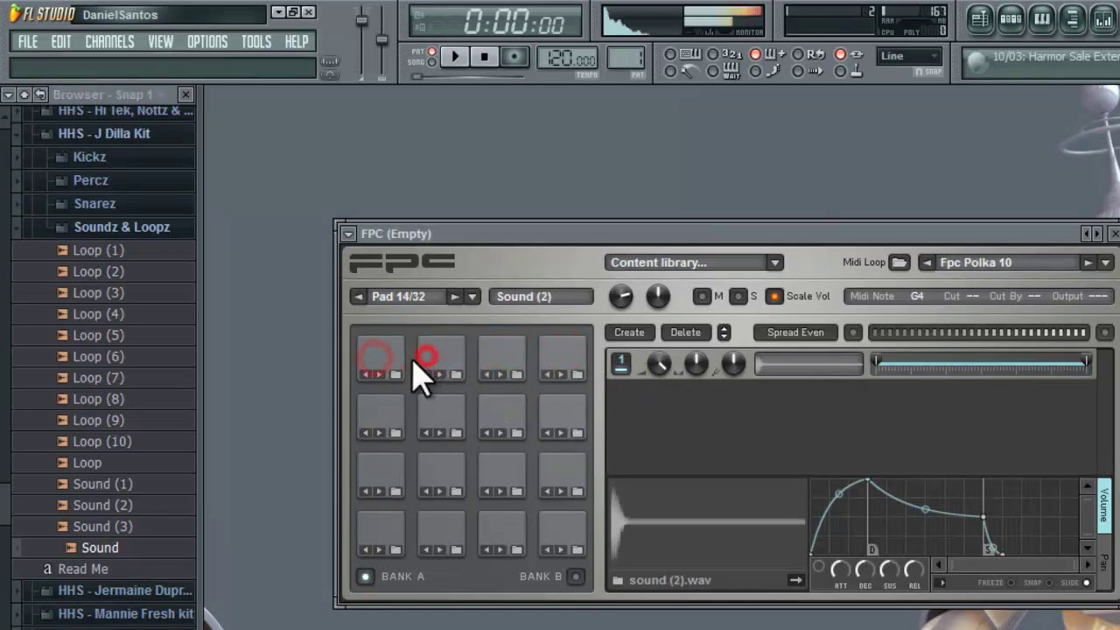
left_click(376, 398)
left_click(386, 358)
left_click(429, 354)
left_click(435, 451)
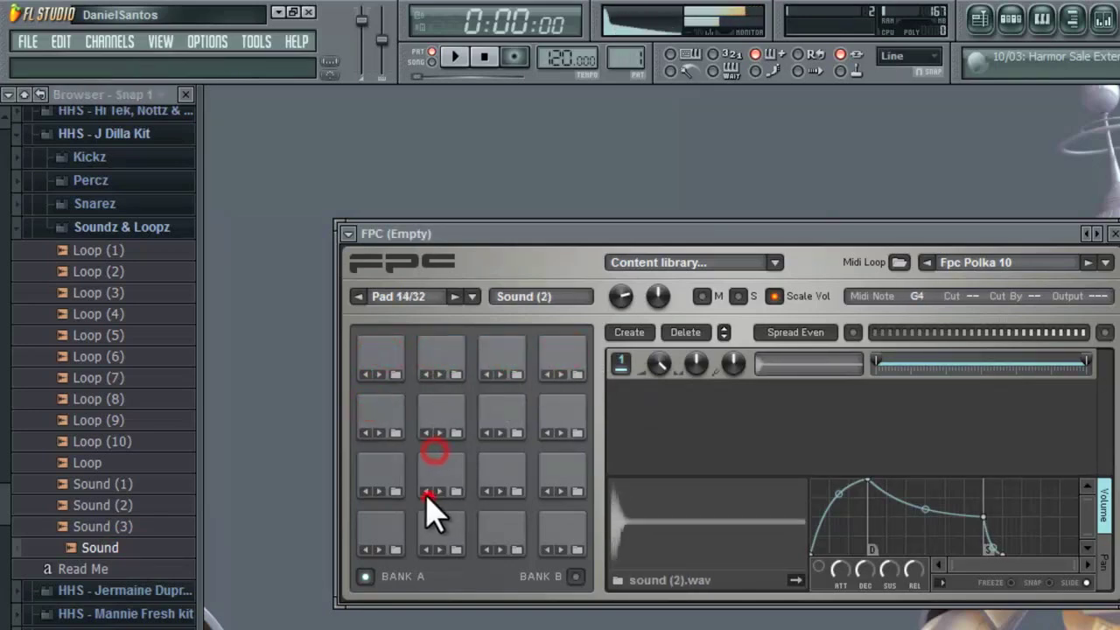
left_click(381, 473)
left_click(376, 525)
left_click(451, 529)
left_click(497, 529)
left_click(560, 525)
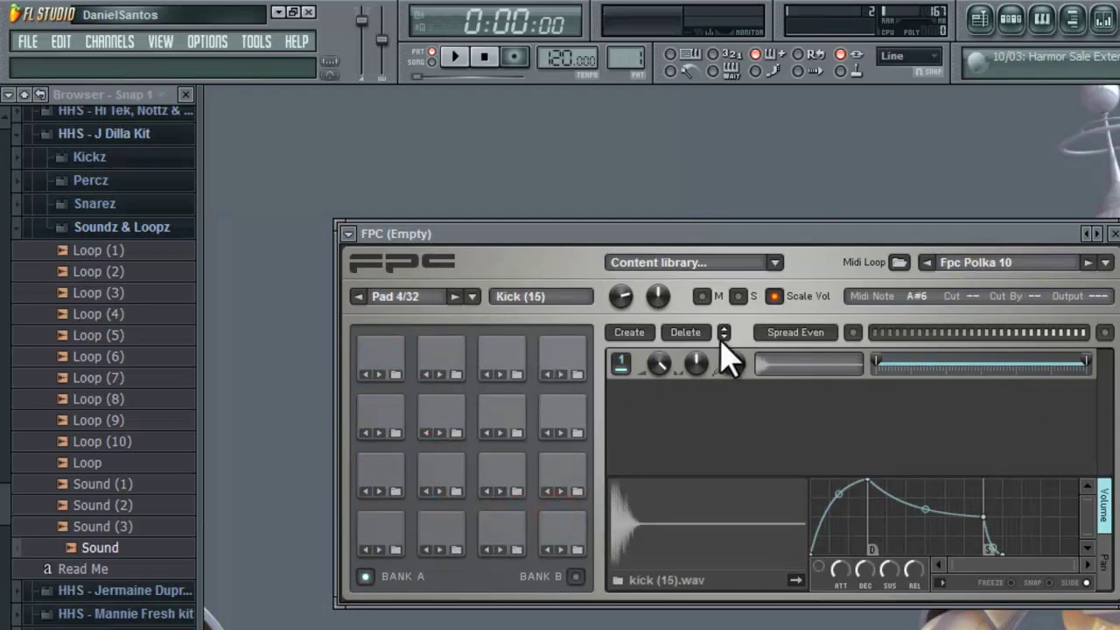
Make pad 1's Kick (7) learn MIDI note C3 from the Z key, then test it
left_click(385, 524)
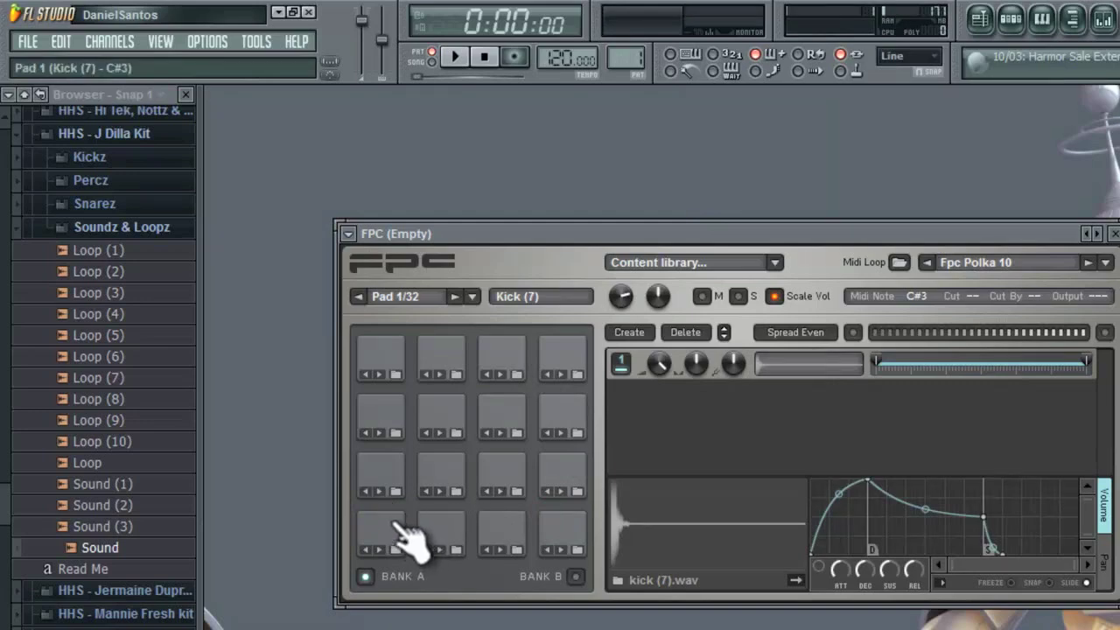
left_click(387, 525)
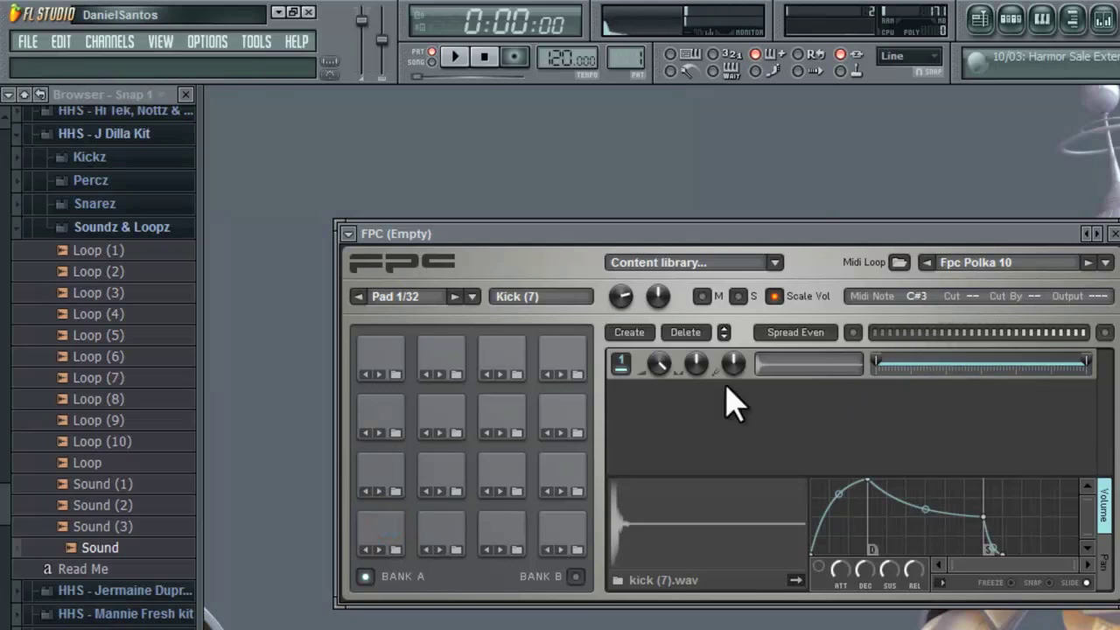
left_click(395, 531)
left_click(914, 297)
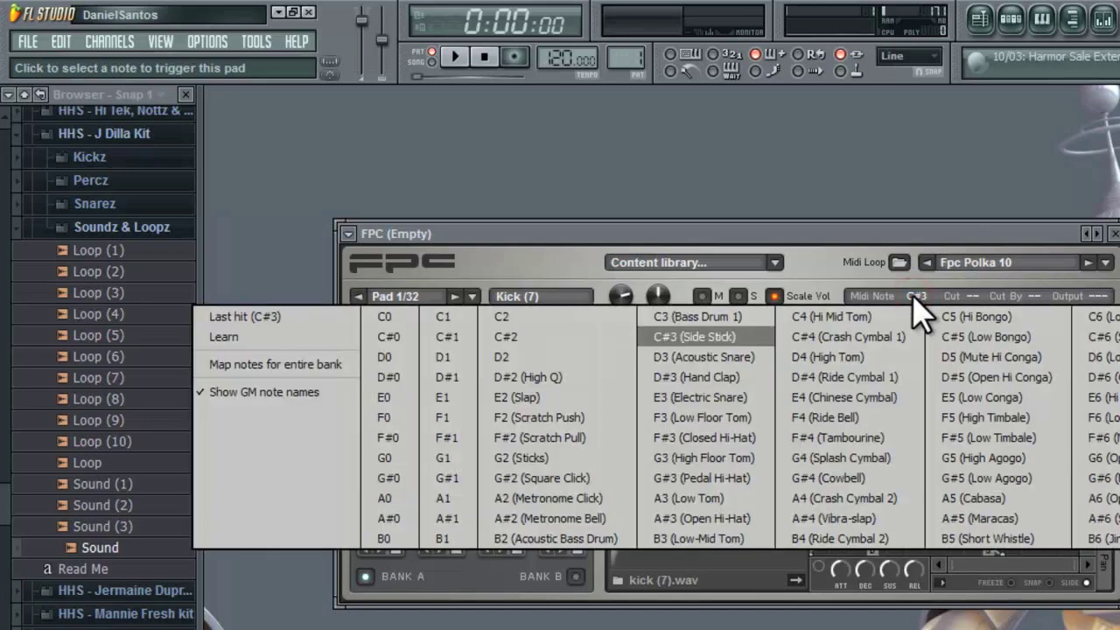
left_click(258, 337)
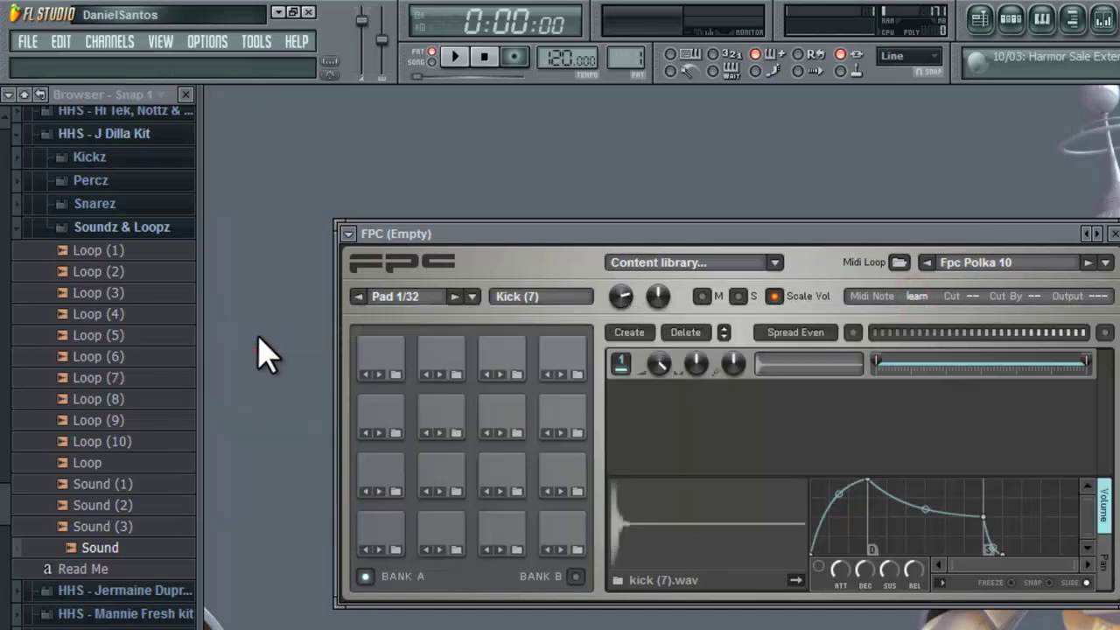
key("z")
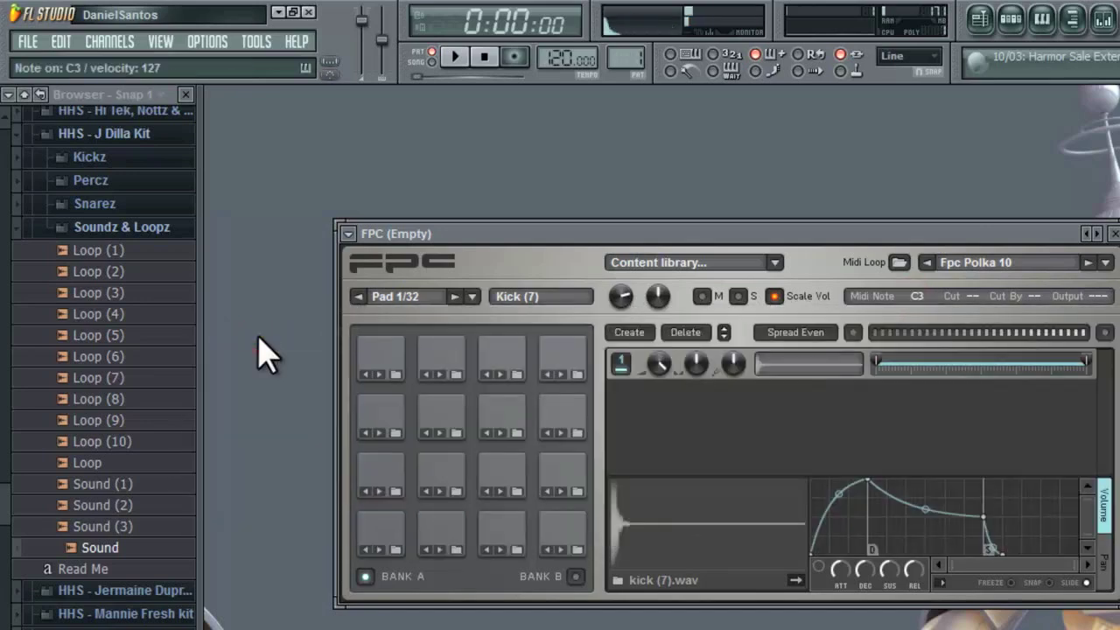
key("z")
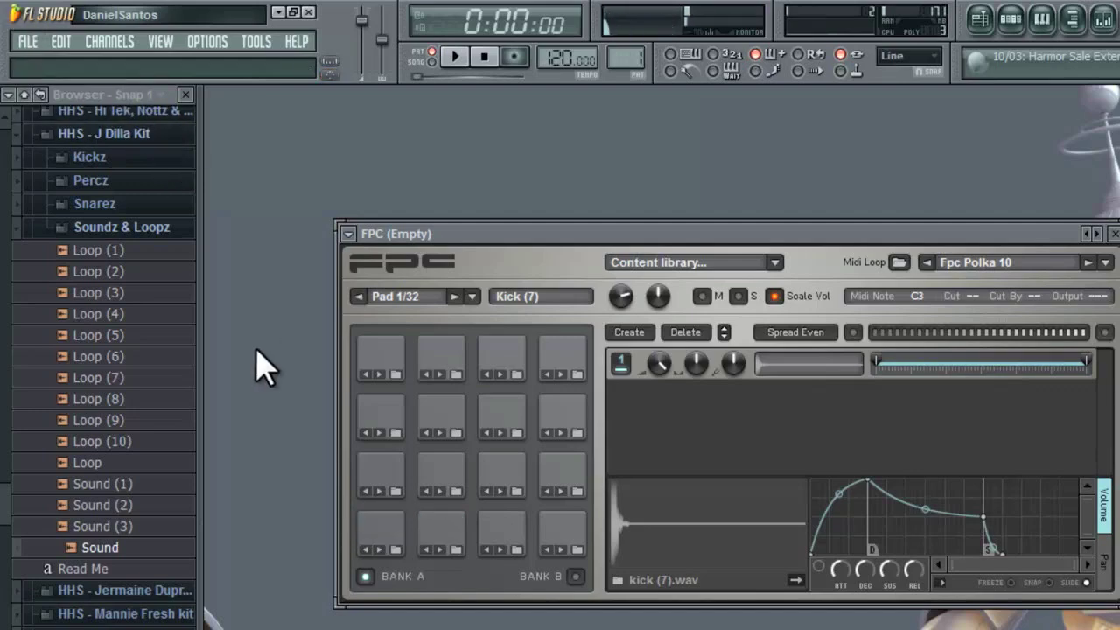
key("z")
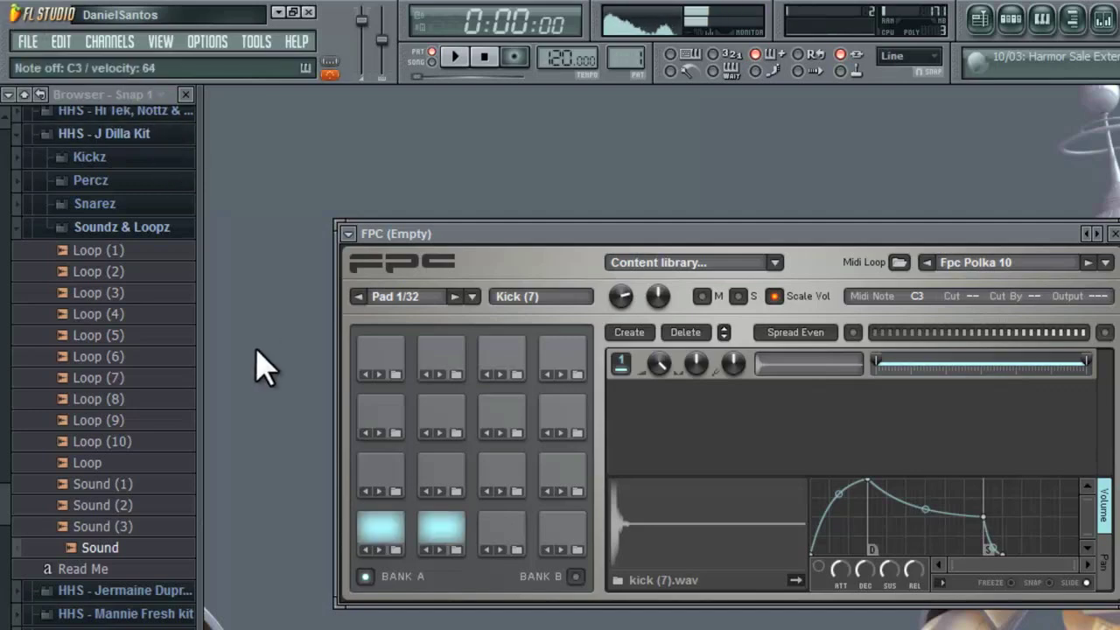
Set pads 2 and 3 to learn D3 and E3, and put pad 4 into learn mode
left_click(457, 529)
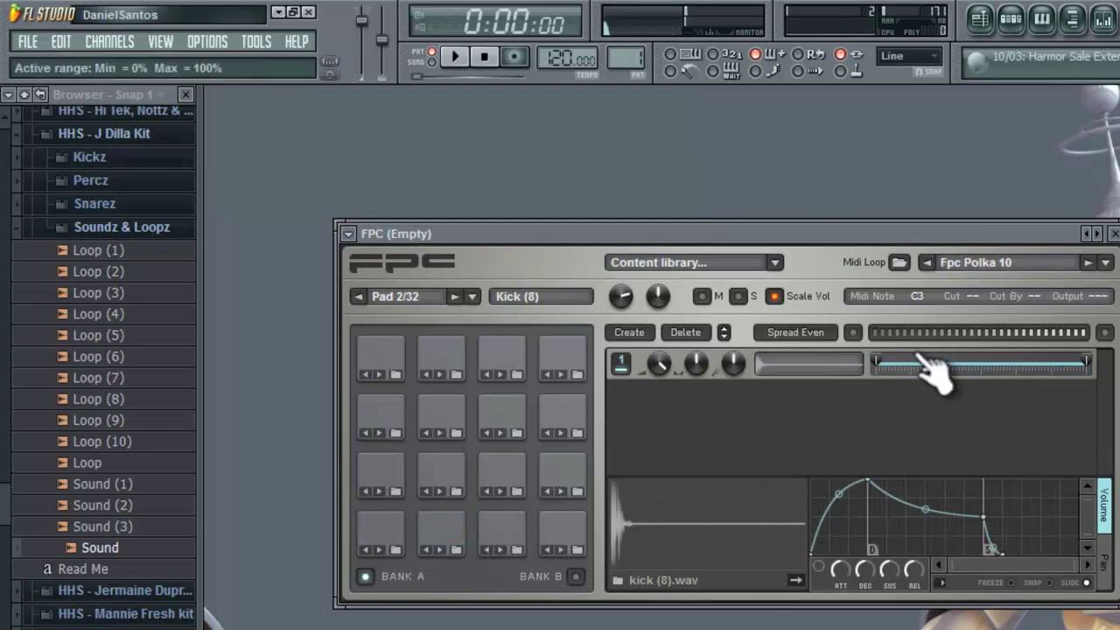
left_click(915, 296)
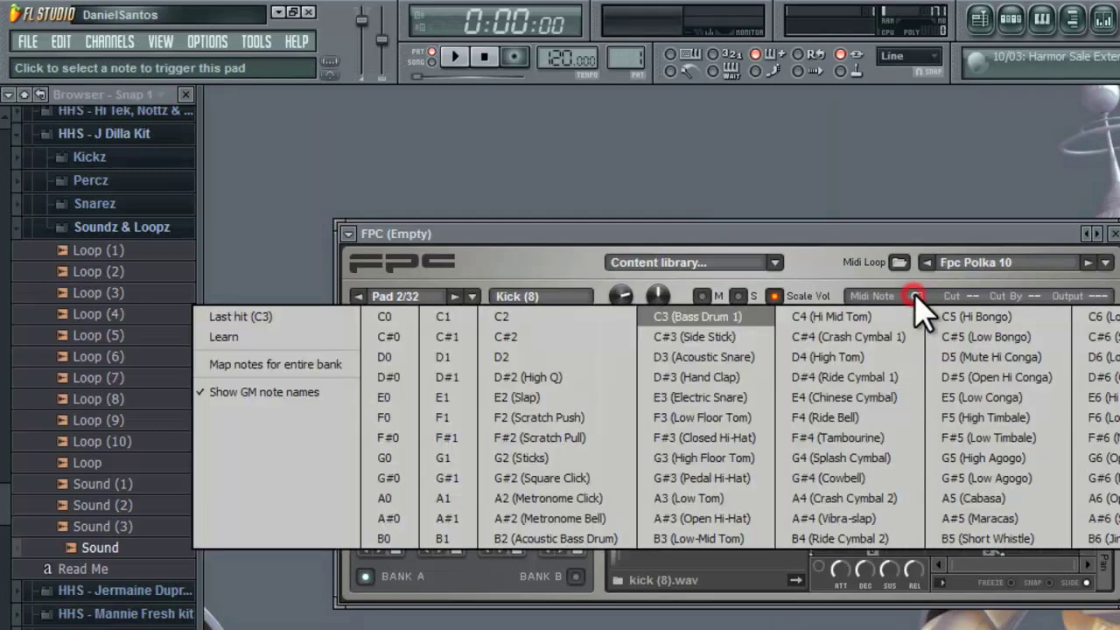
left_click(290, 339)
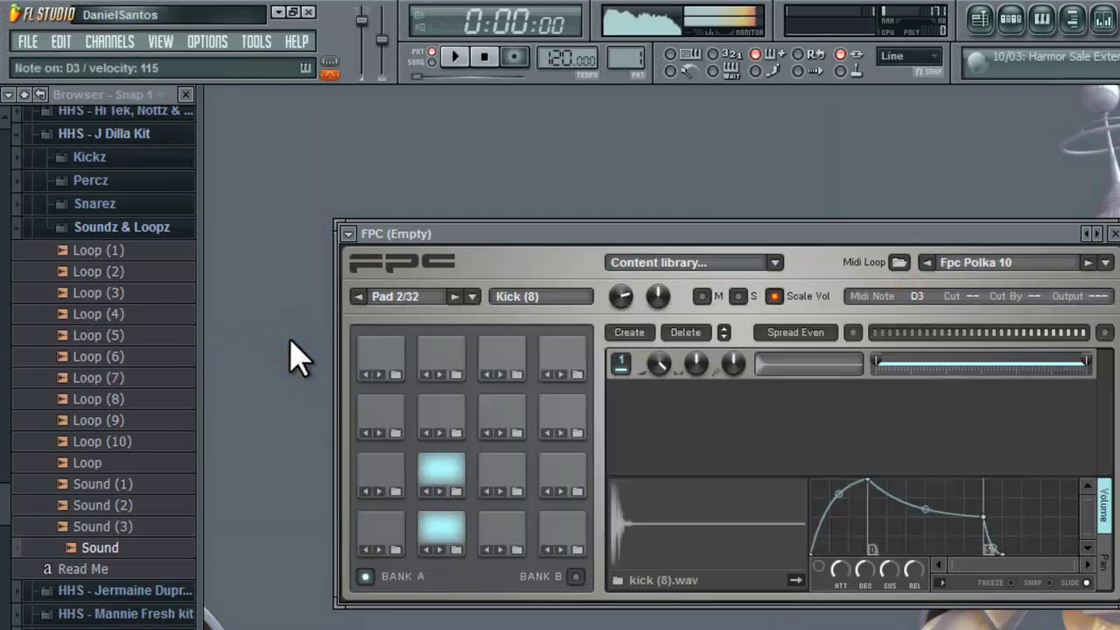
left_click(504, 534)
left_click(921, 302)
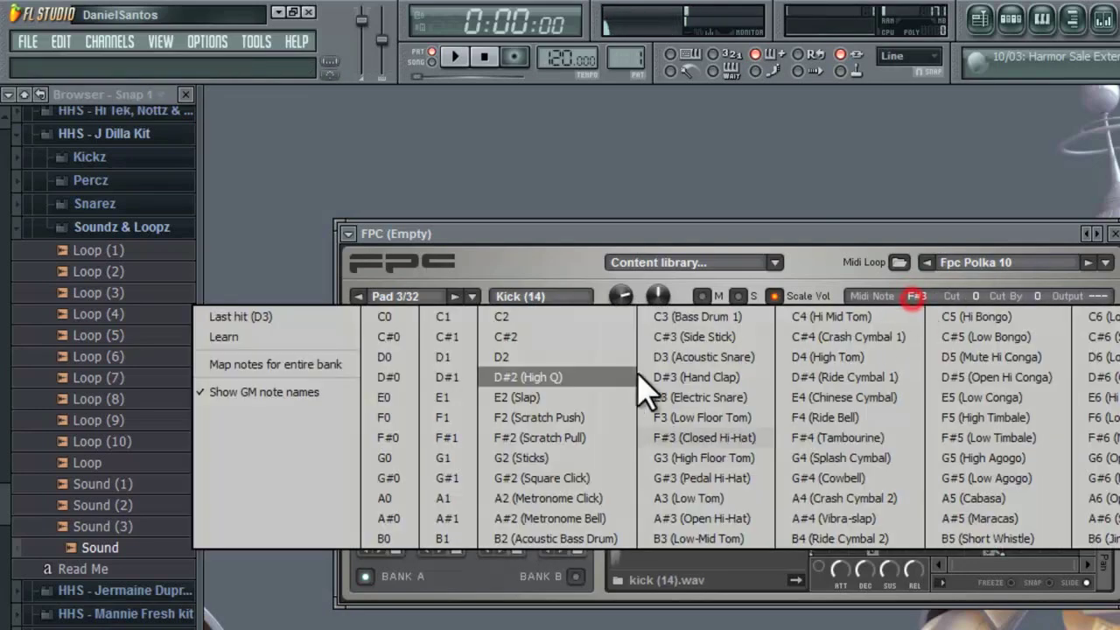
left_click(283, 337)
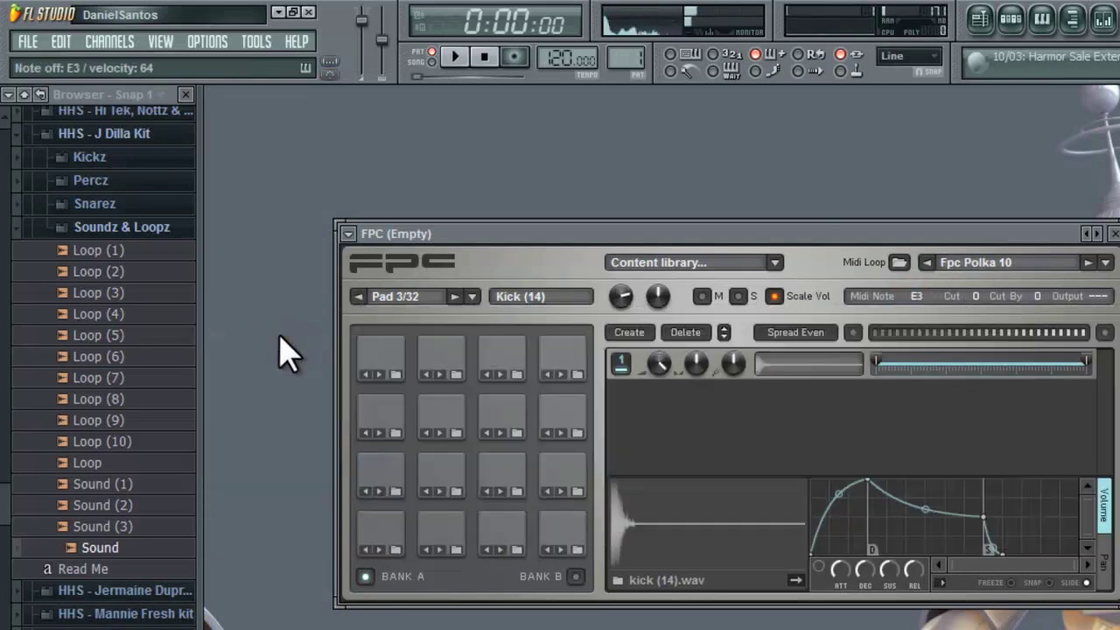
left_click(551, 535)
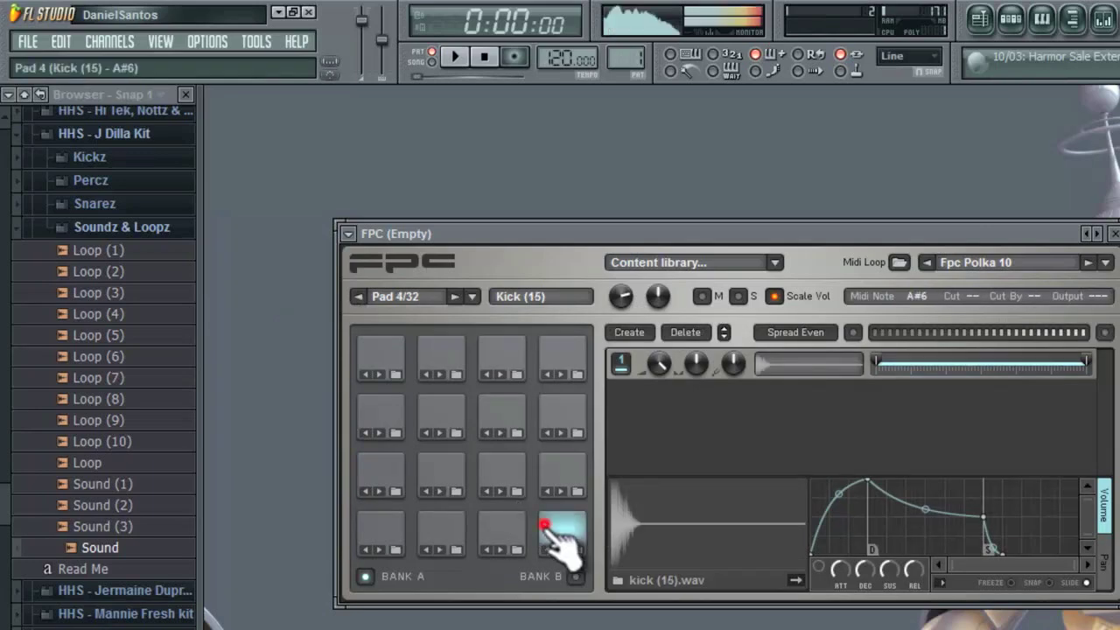
left_click(916, 297)
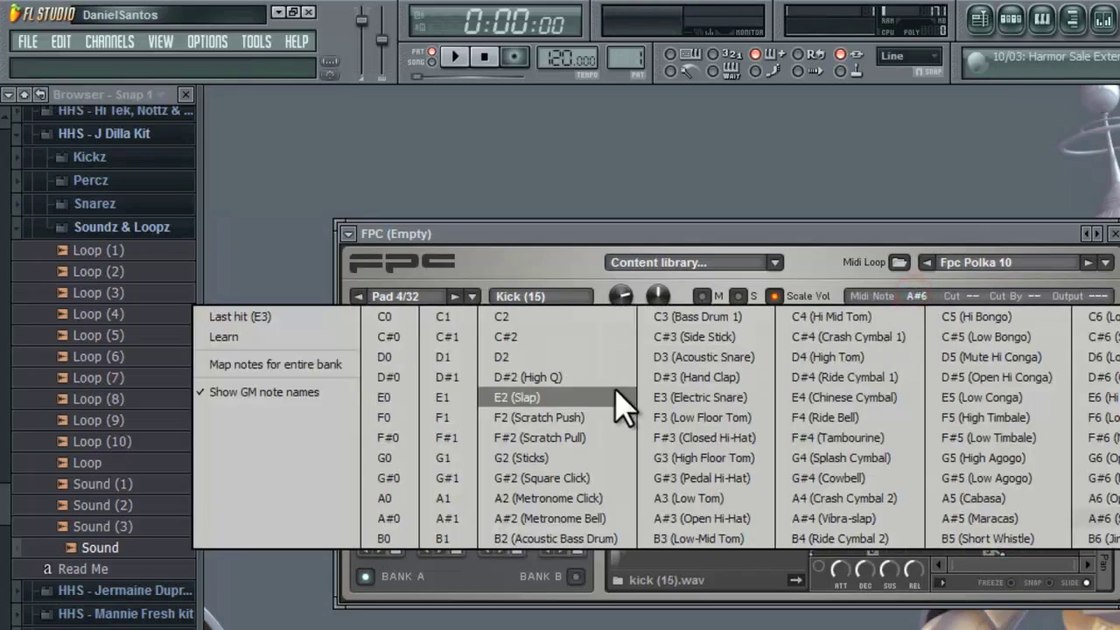
left_click(311, 338)
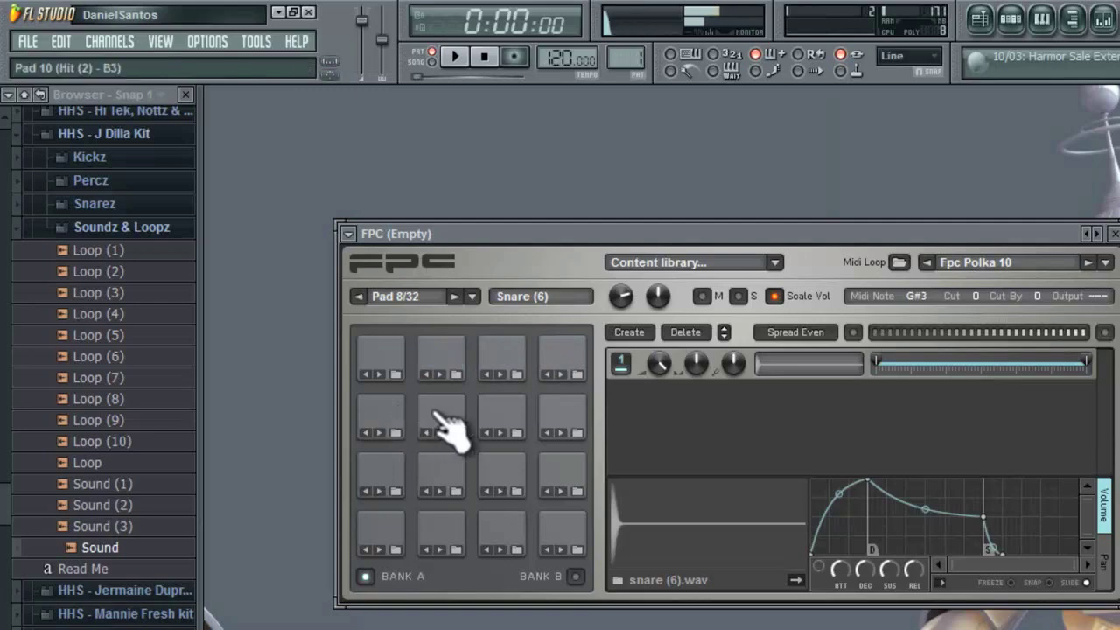
Play the Bank A pads row by row, from the kicks on pads 1–4 up to pads 13–16
left_click(398, 524)
left_click(440, 523)
left_click(506, 523)
left_click(560, 523)
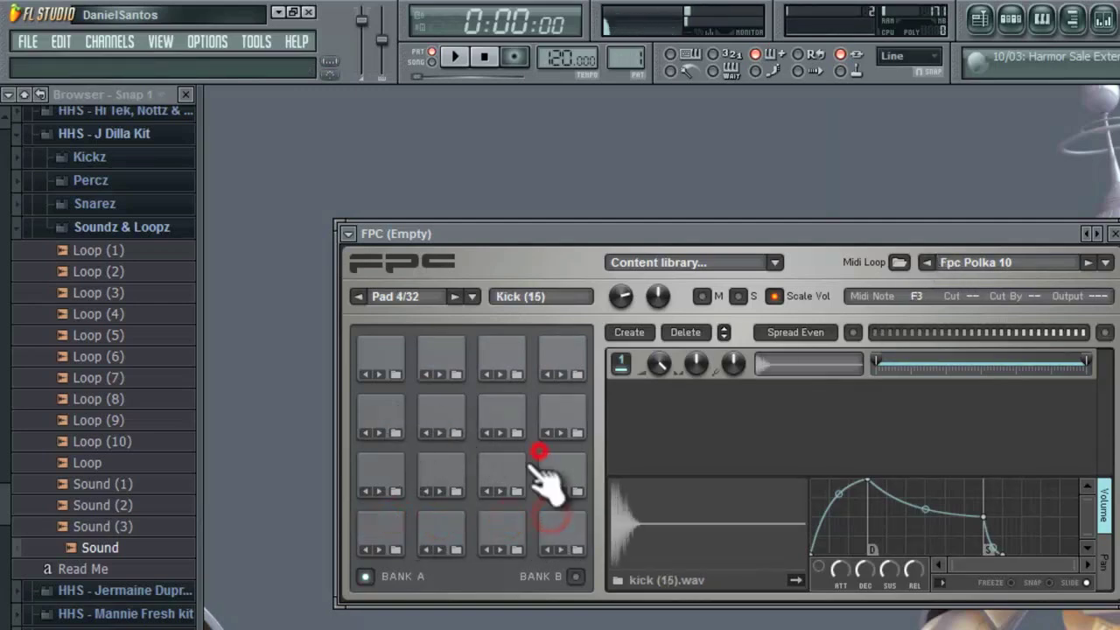
left_click(503, 468)
left_click(449, 470)
left_click(393, 467)
left_click(387, 409)
left_click(431, 409)
left_click(518, 419)
left_click(560, 412)
left_click(560, 356)
left_click(503, 356)
left_click(448, 359)
left_click(383, 355)
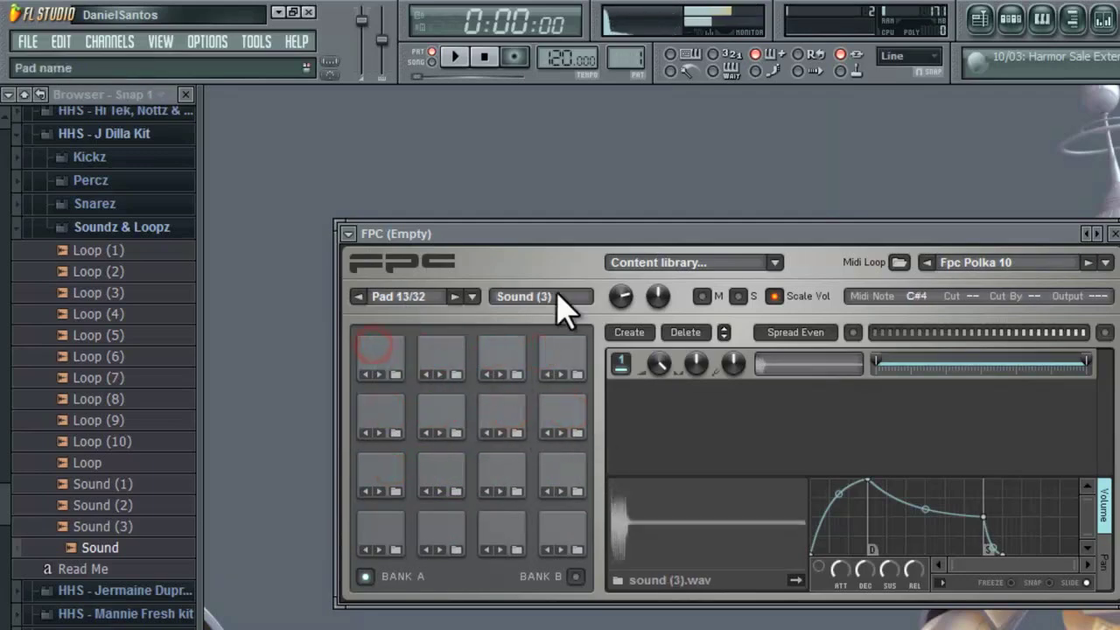
Save the kit as a new custom FPC preset with Save preset as..., then play pad 1's kick
left_click(347, 233)
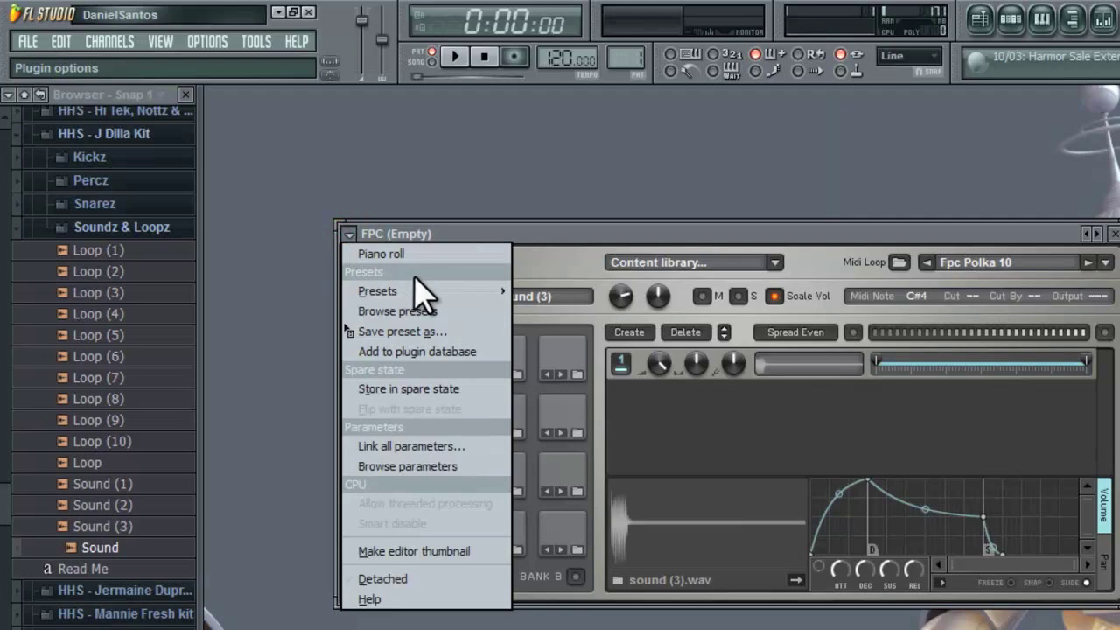
left_click(473, 332)
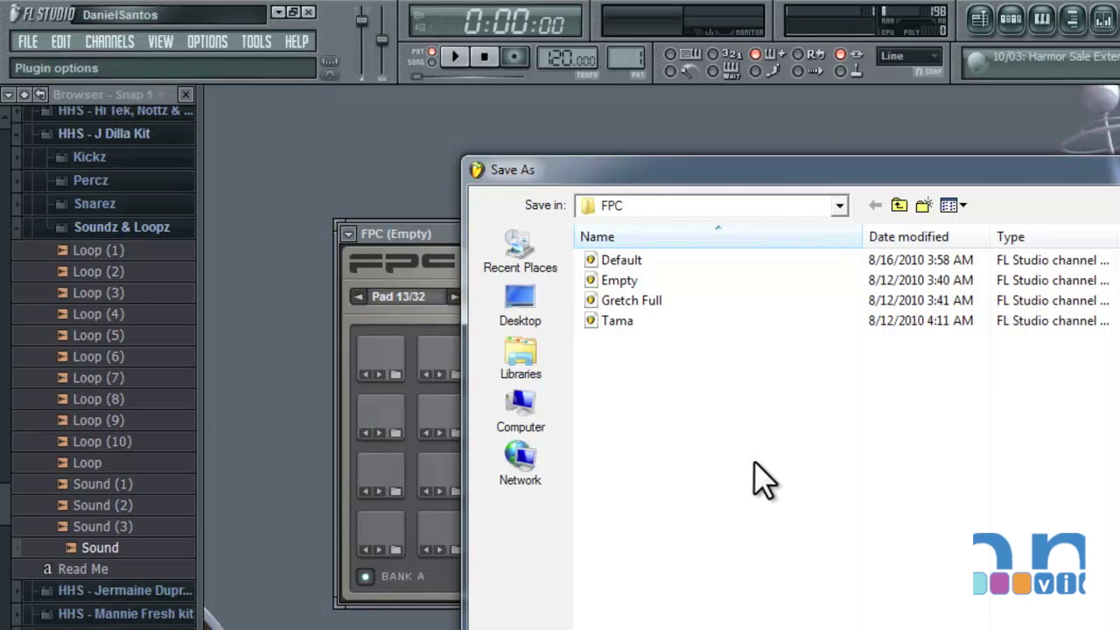
key("Escape")
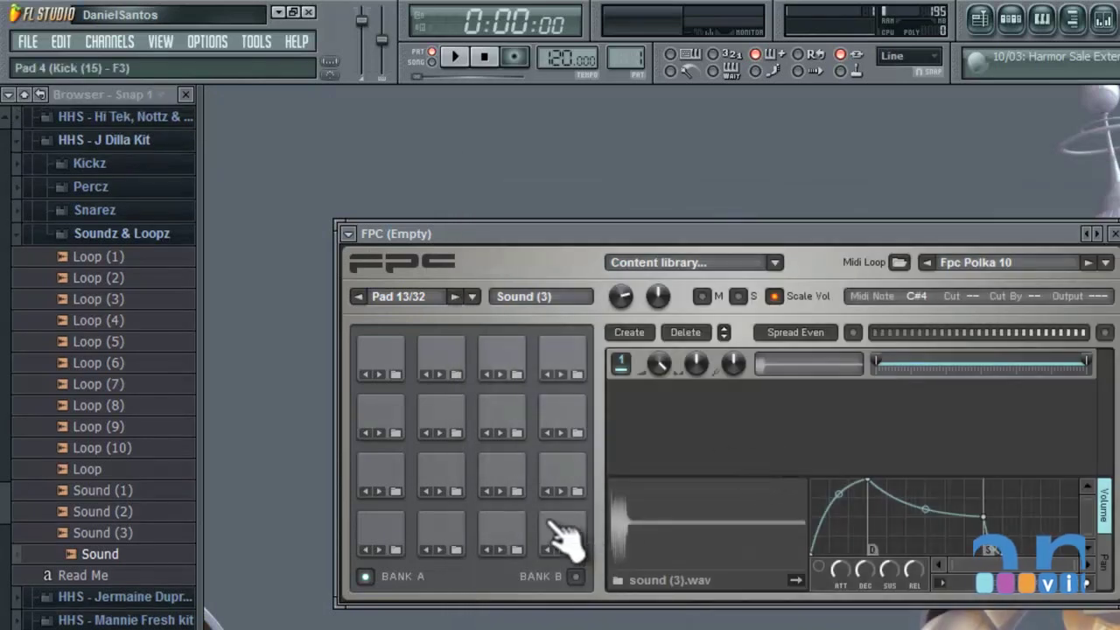
left_click(391, 532)
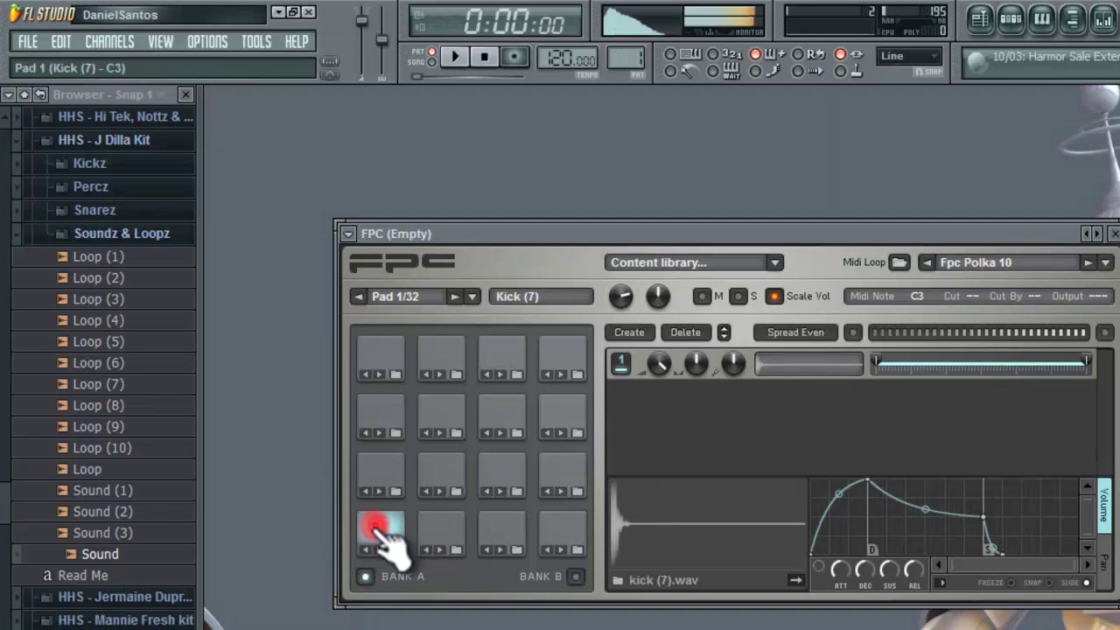
Play pad 2's kick and the pad 5 and 6 snares, then close the FPC window
left_click(438, 536)
left_click(385, 473)
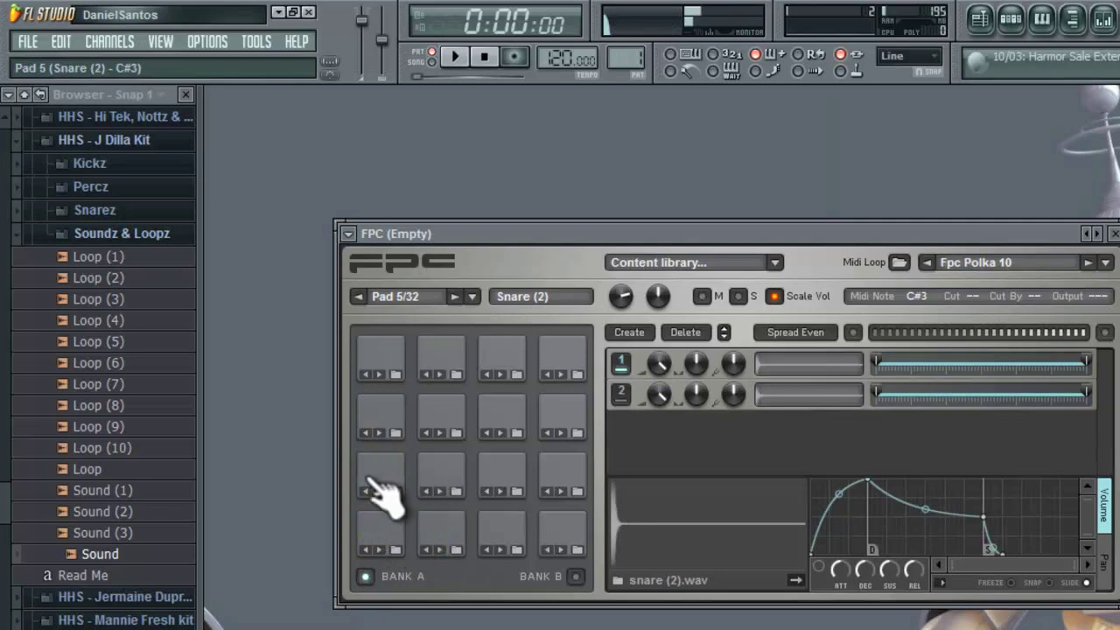
left_click(372, 481)
left_click(451, 472)
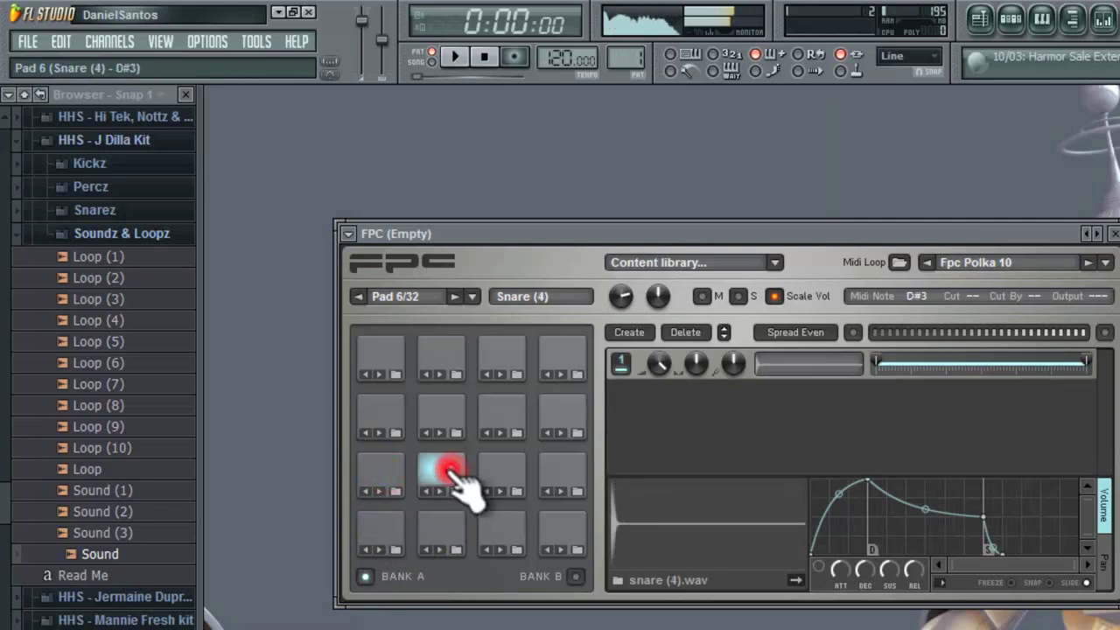
left_click(1114, 234)
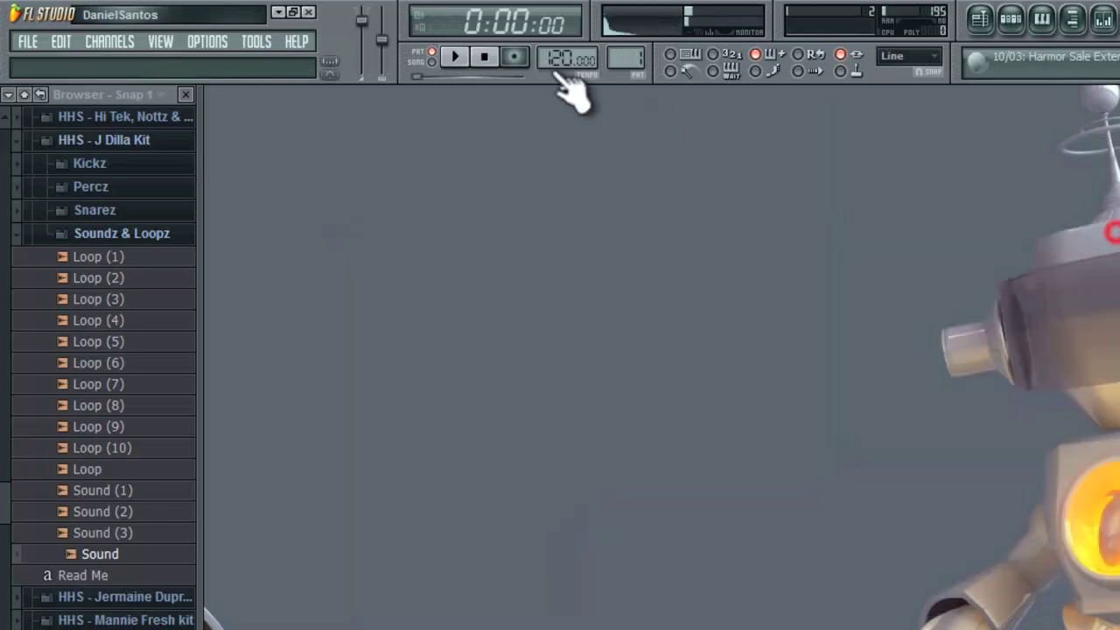
Quit FL Studio without saving, close the Fireface Mixer with Alt+F4, and relaunch FL Studio 10
left_click(309, 12)
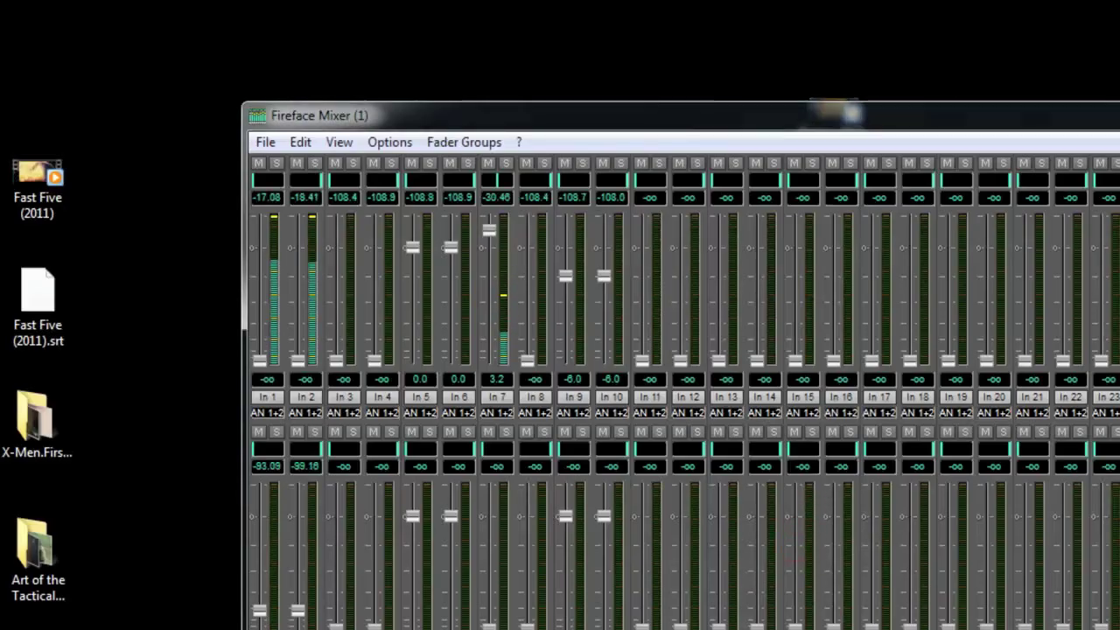
key("alt+F4")
double_click(692, 546)
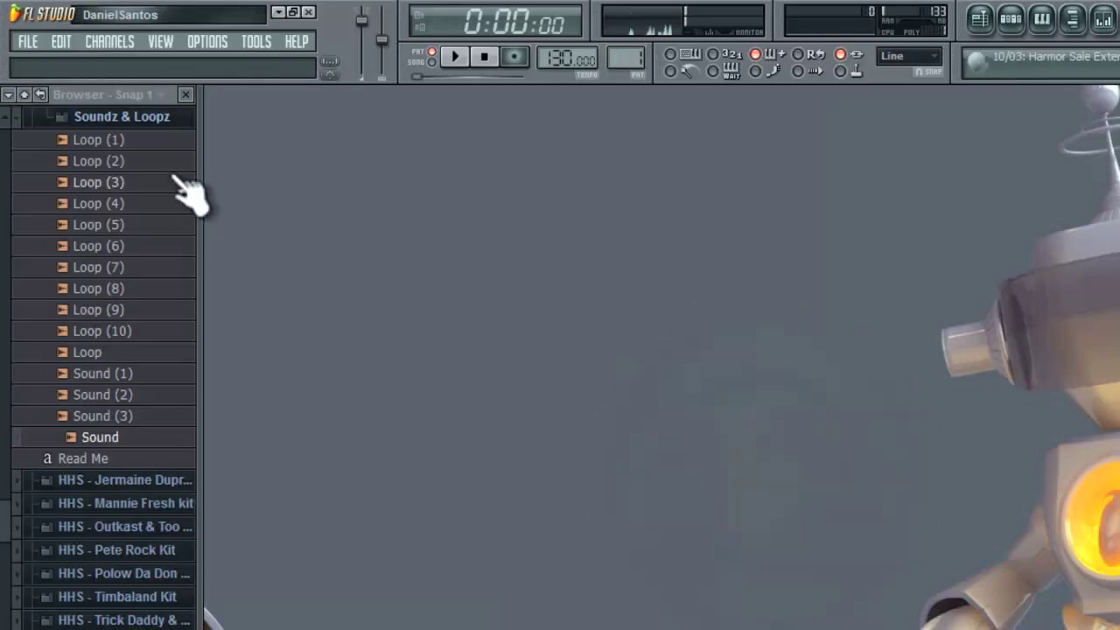
Add a new FPC channel via CHANNELS > Add one and play several default-kit pads, including Snare 1
left_click(109, 41)
mouse_move(119, 63)
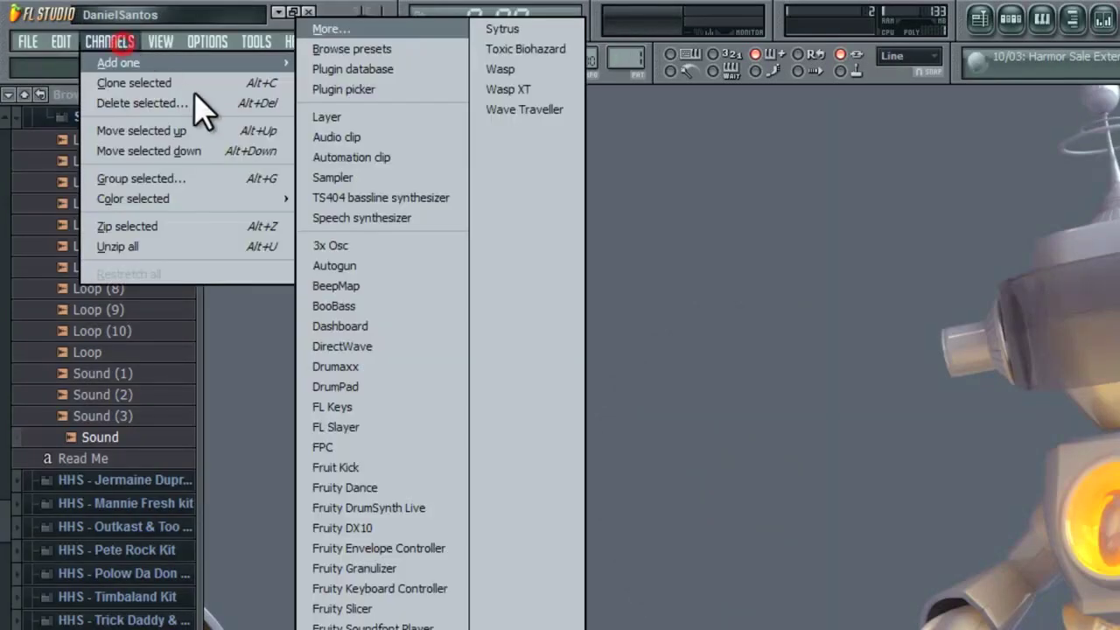
left_click(390, 450)
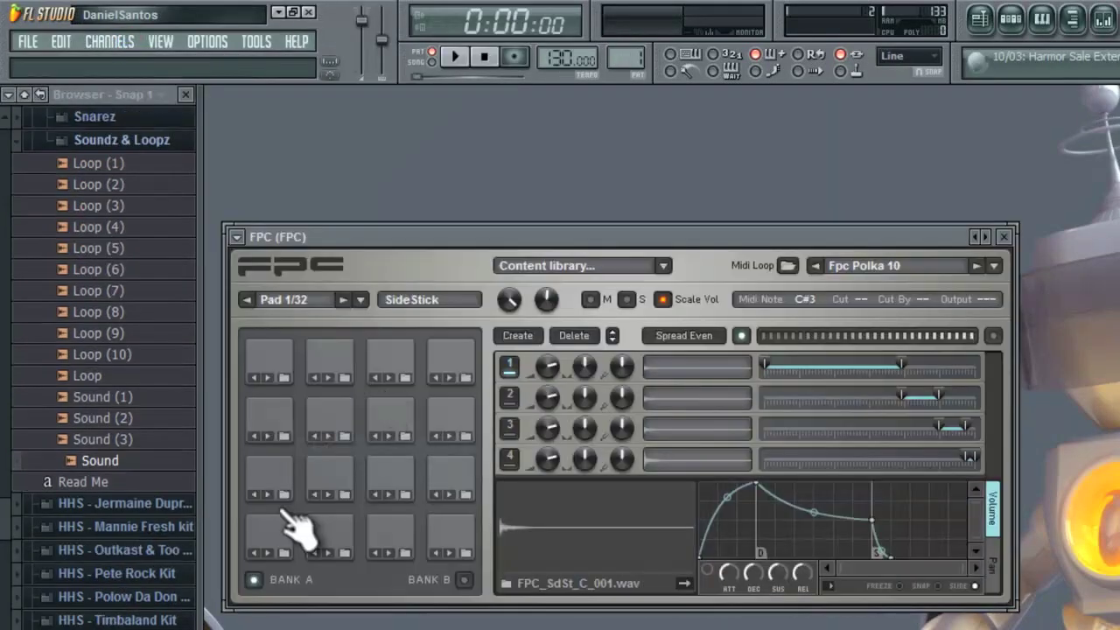
left_click(271, 523)
left_click(330, 530)
left_click(387, 531)
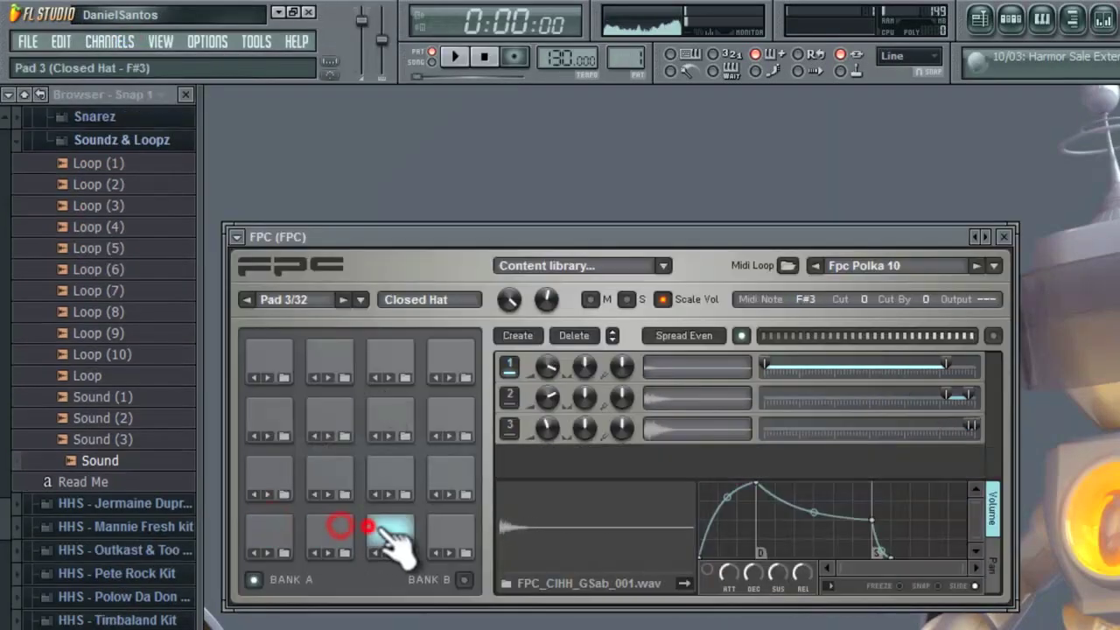
left_click(333, 477)
left_click(273, 471)
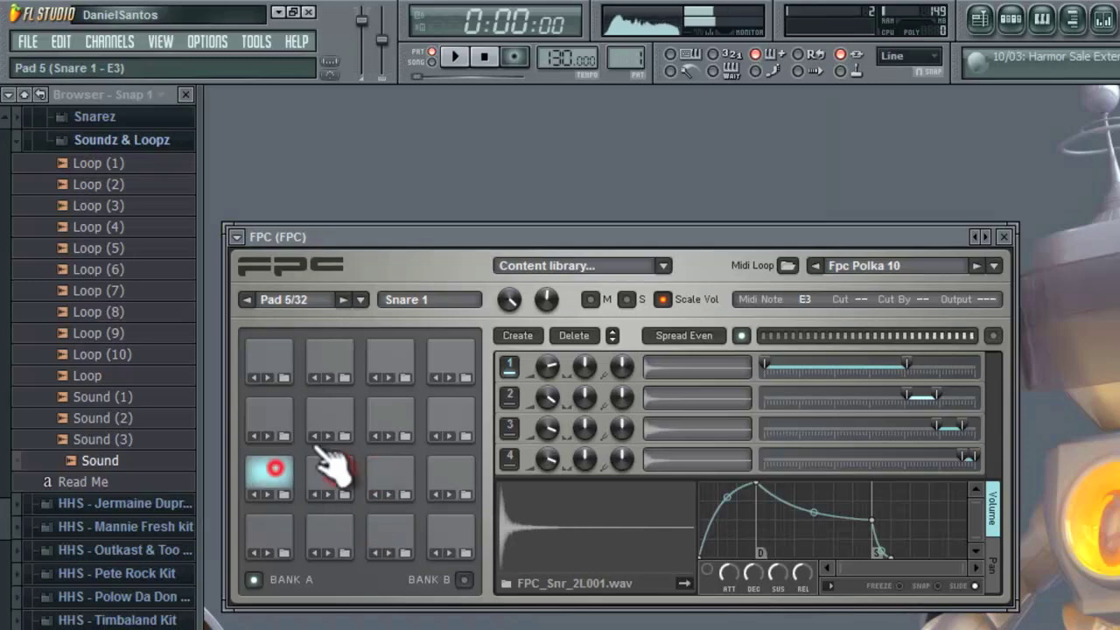
Load the Dan-D preset into FPC and play the kicks on pads 1–2 and snares on pads 5–6
right_click(987, 239)
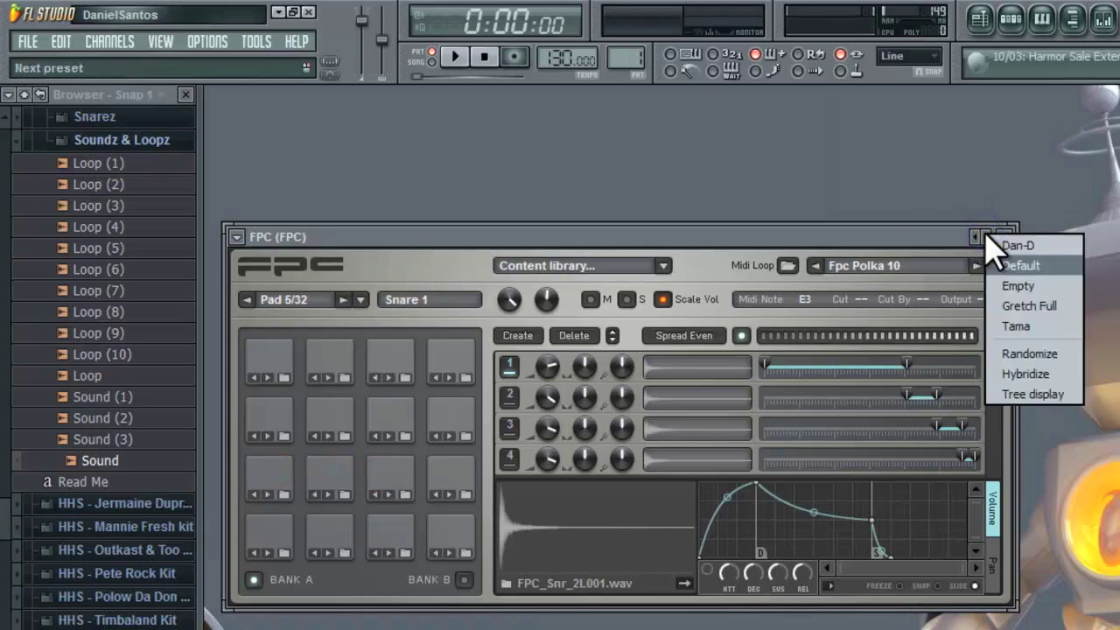
left_click(1046, 245)
left_click(269, 533)
left_click(332, 530)
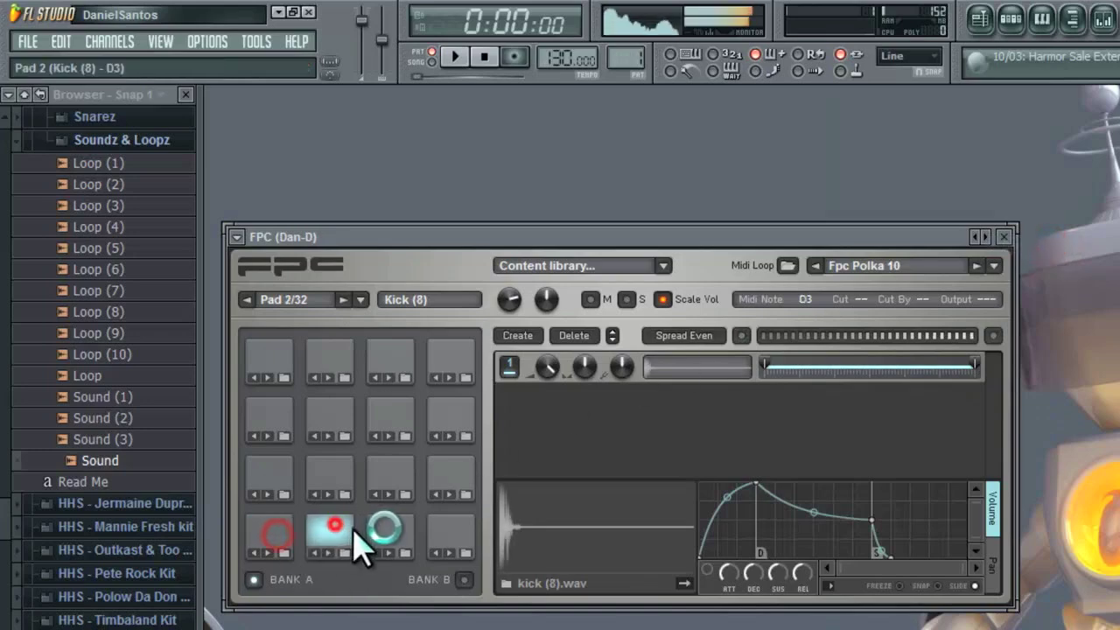
left_click(325, 488)
left_click(282, 480)
left_click(328, 480)
left_click(331, 531)
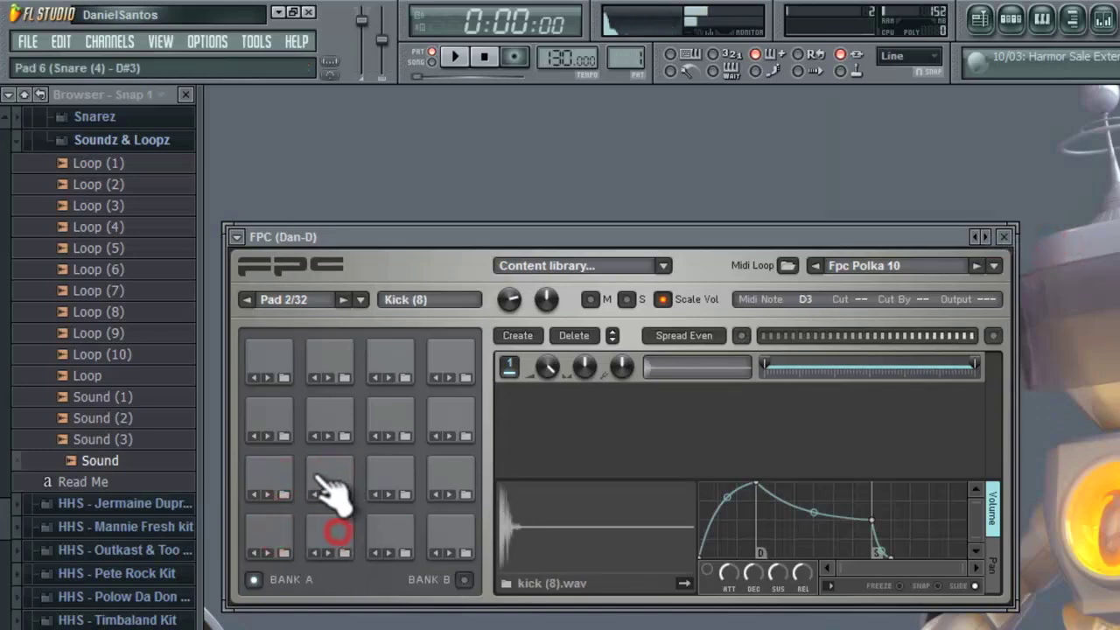